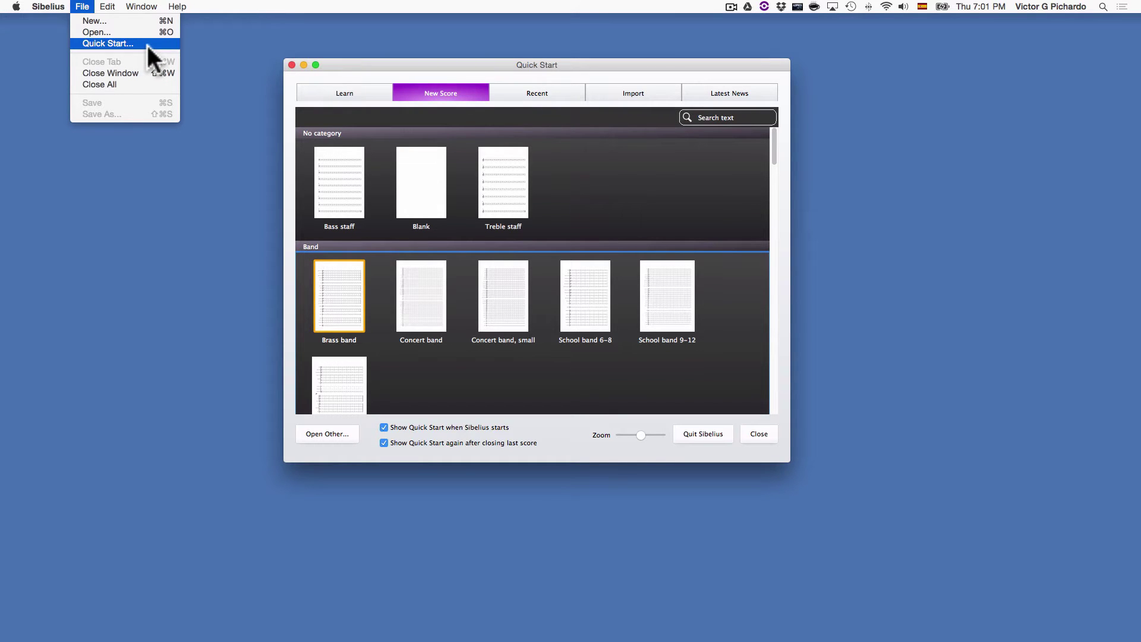
- Browse the new-score templates in Quick Start and choose the Blank template
{"action": "left_click", "coordinate": [148, 45]}
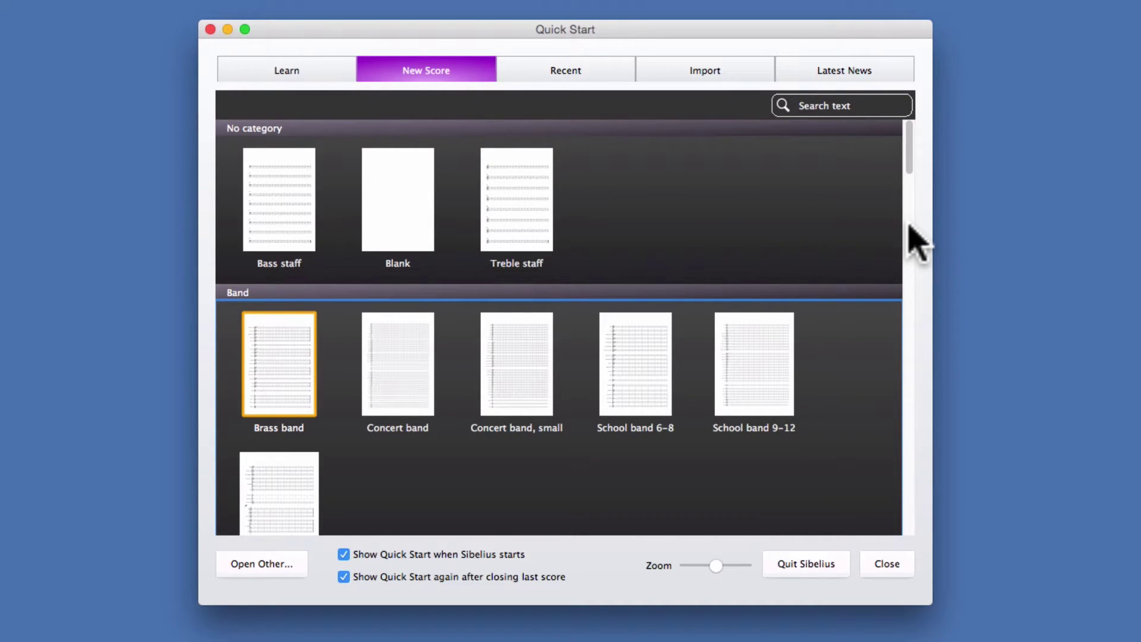
{"action": "scroll", "coordinate": [910, 228], "scroll_direction": "down", "scroll_amount": 8}
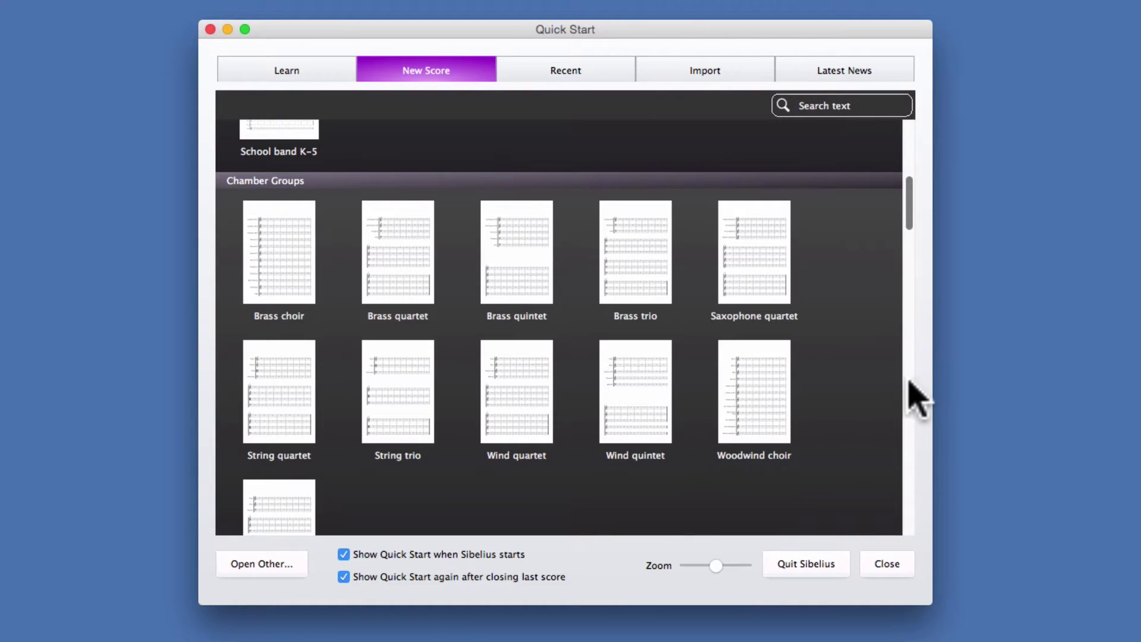
{"action": "scroll", "coordinate": [915, 392], "scroll_direction": "down", "scroll_amount": 7}
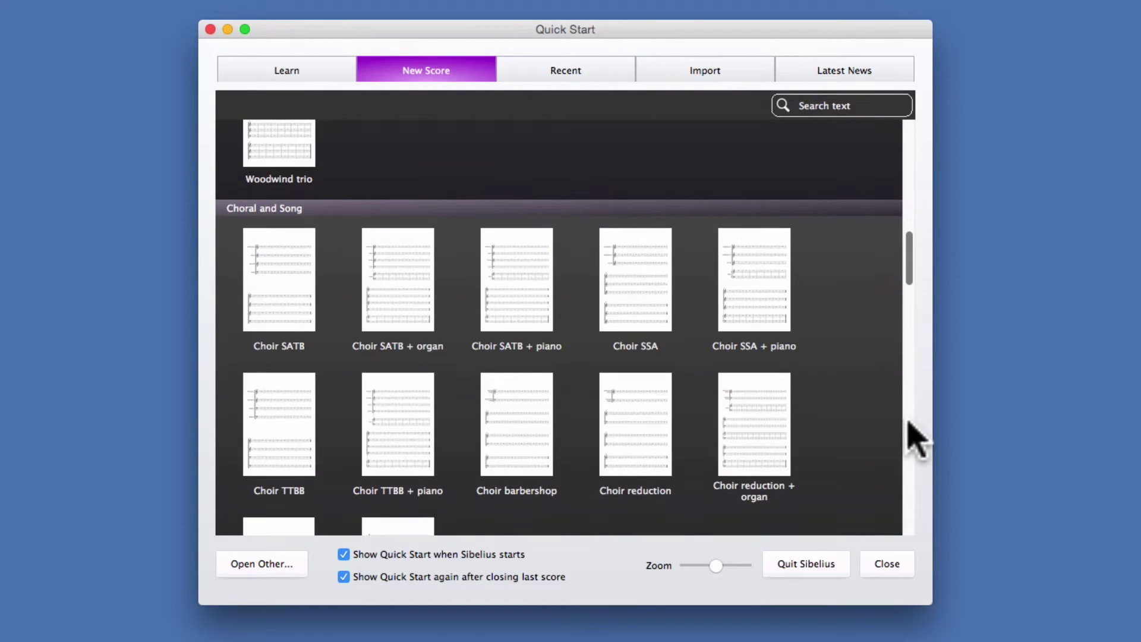
{"action": "scroll", "coordinate": [915, 437], "scroll_direction": "down", "scroll_amount": 5}
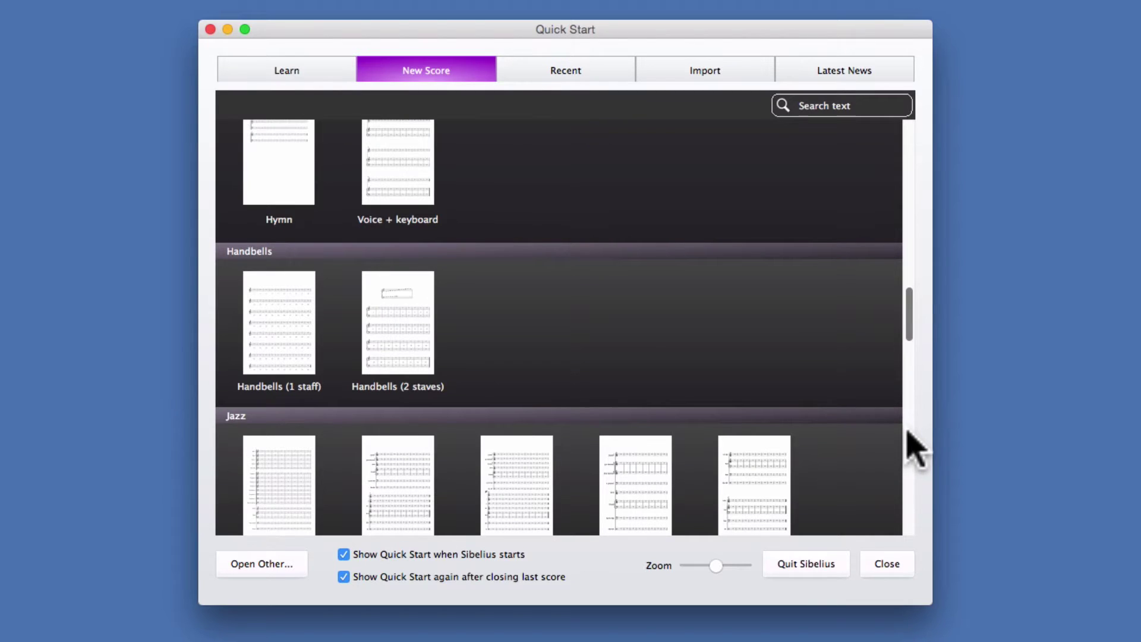
{"action": "scroll", "coordinate": [917, 449], "scroll_direction": "down", "scroll_amount": 5}
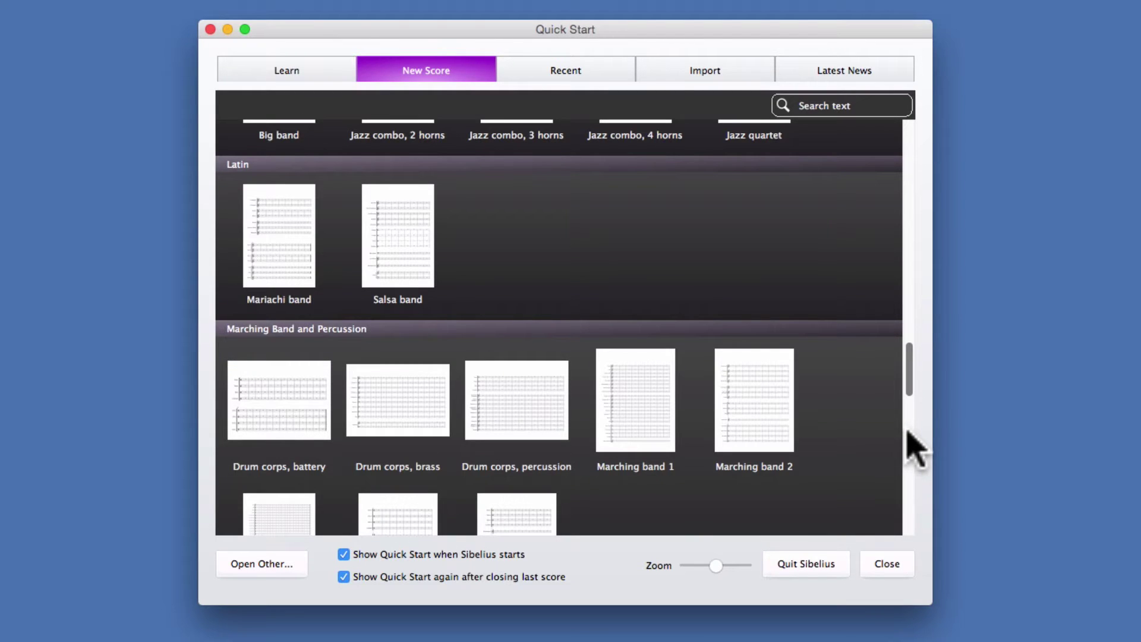
{"action": "scroll", "coordinate": [916, 450], "scroll_direction": "down", "scroll_amount": 5}
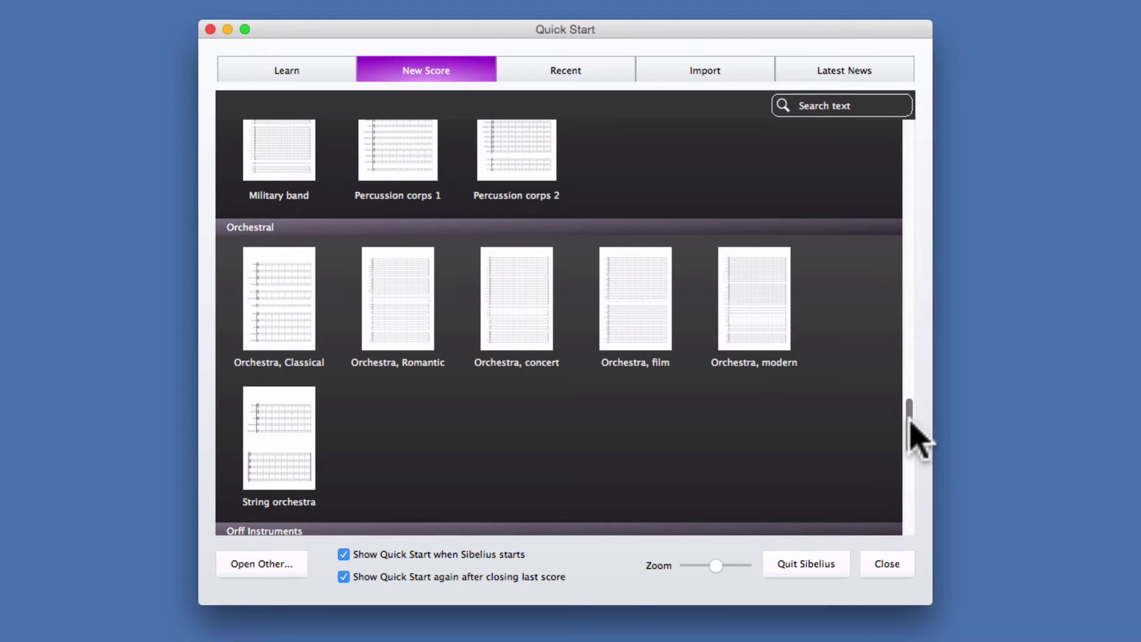
{"action": "left_click_drag", "start_coordinate": [910, 421], "coordinate": [884, 116]}
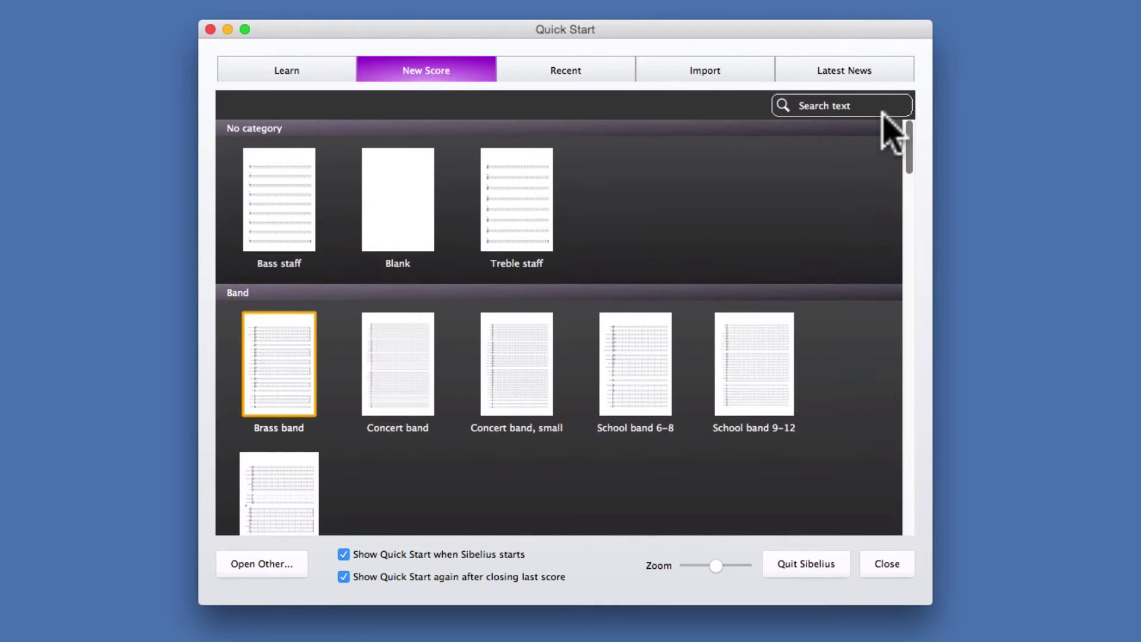
{"action": "double_click", "coordinate": [393, 206]}
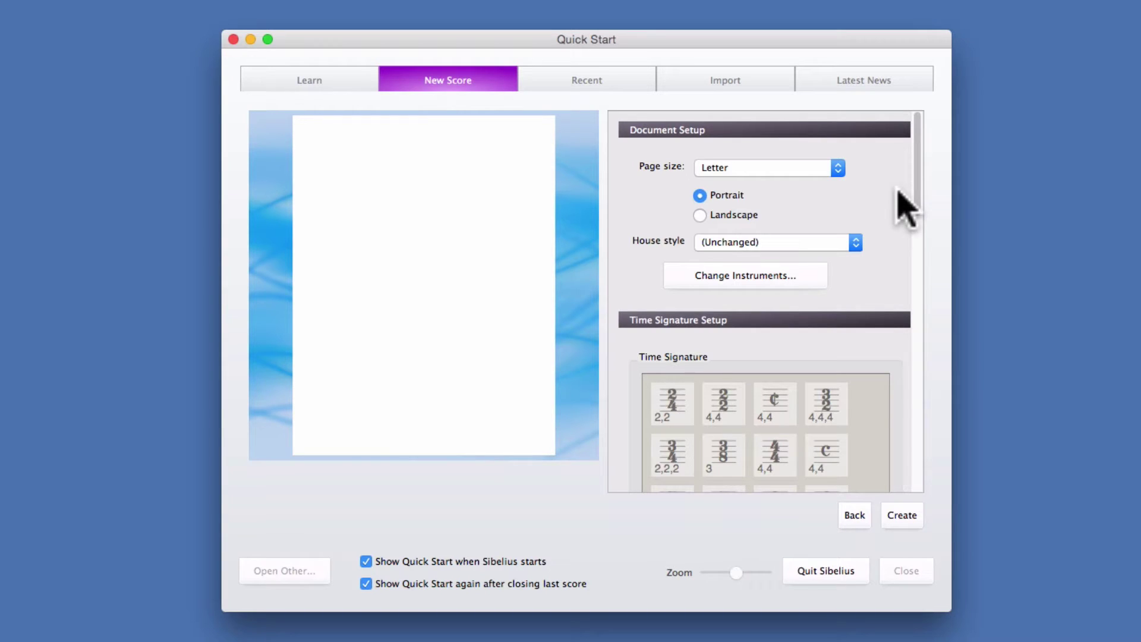
{"action": "left_click", "coordinate": [819, 170]}
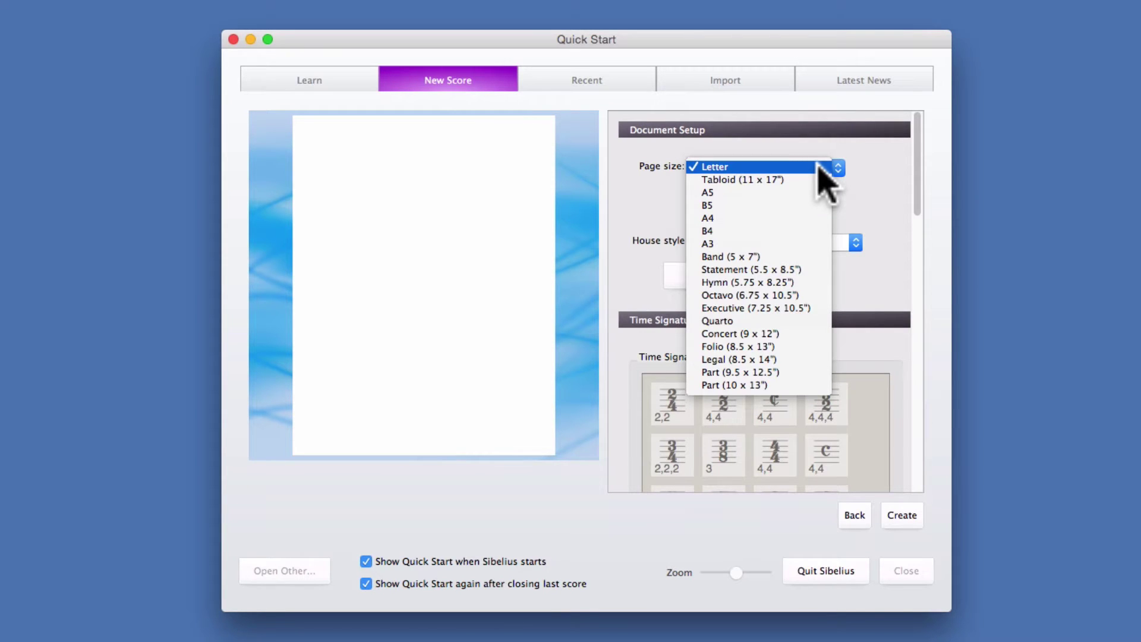
{"action": "left_click", "coordinate": [876, 164]}
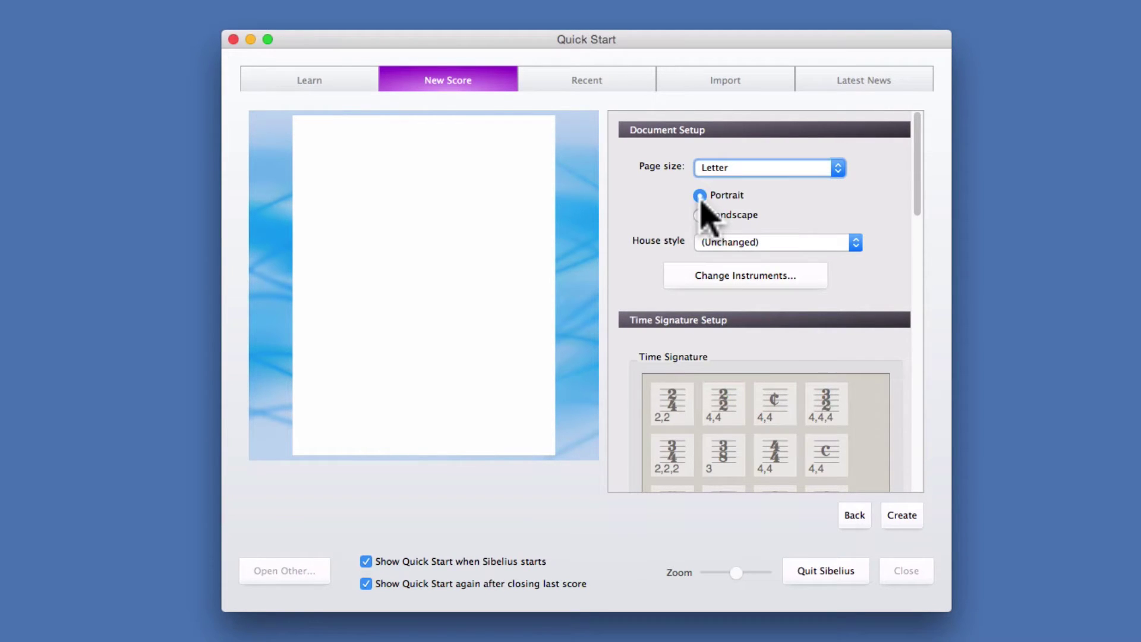
{"action": "left_click", "coordinate": [807, 241]}
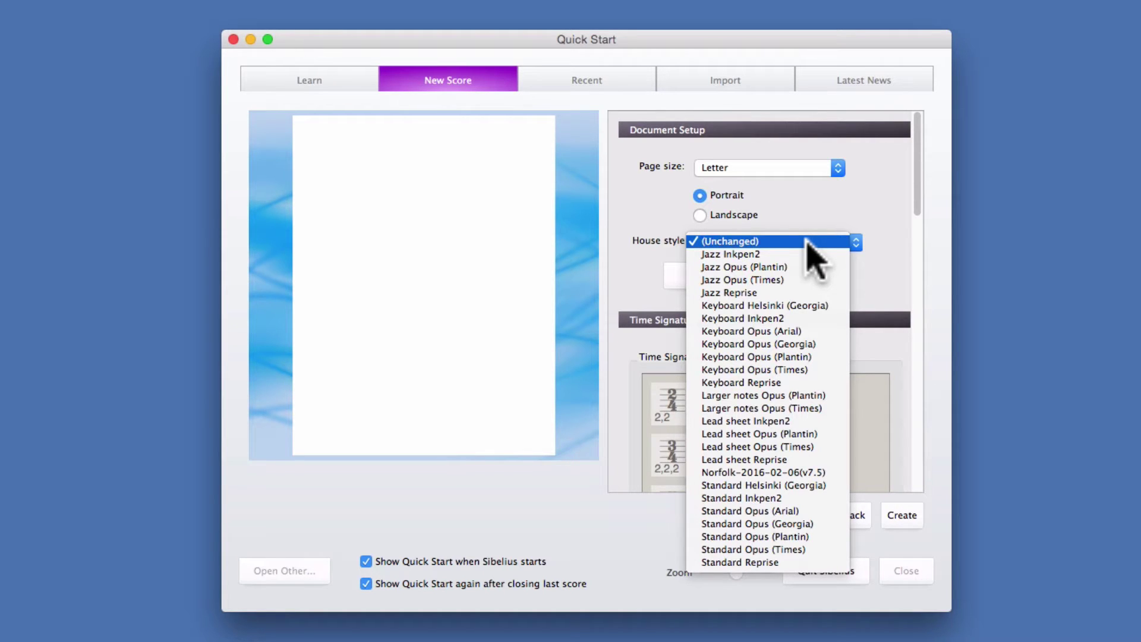
{"action": "left_click", "coordinate": [885, 239]}
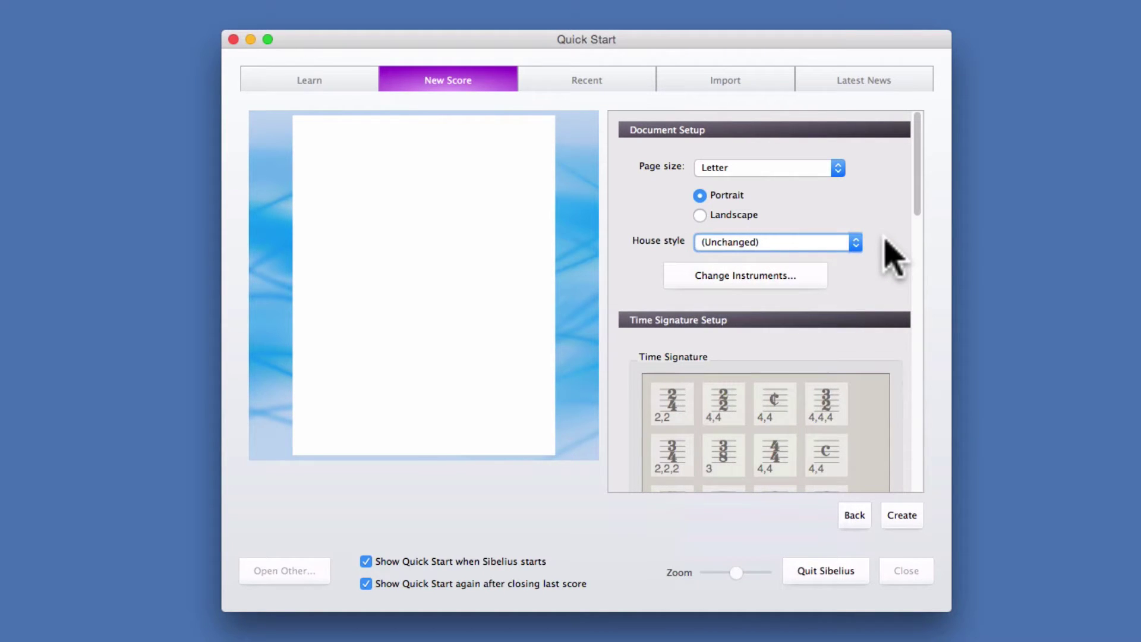
- Open the instrument selection for the new score and collapse the Pitched Percussion family
{"action": "left_click", "coordinate": [775, 284]}
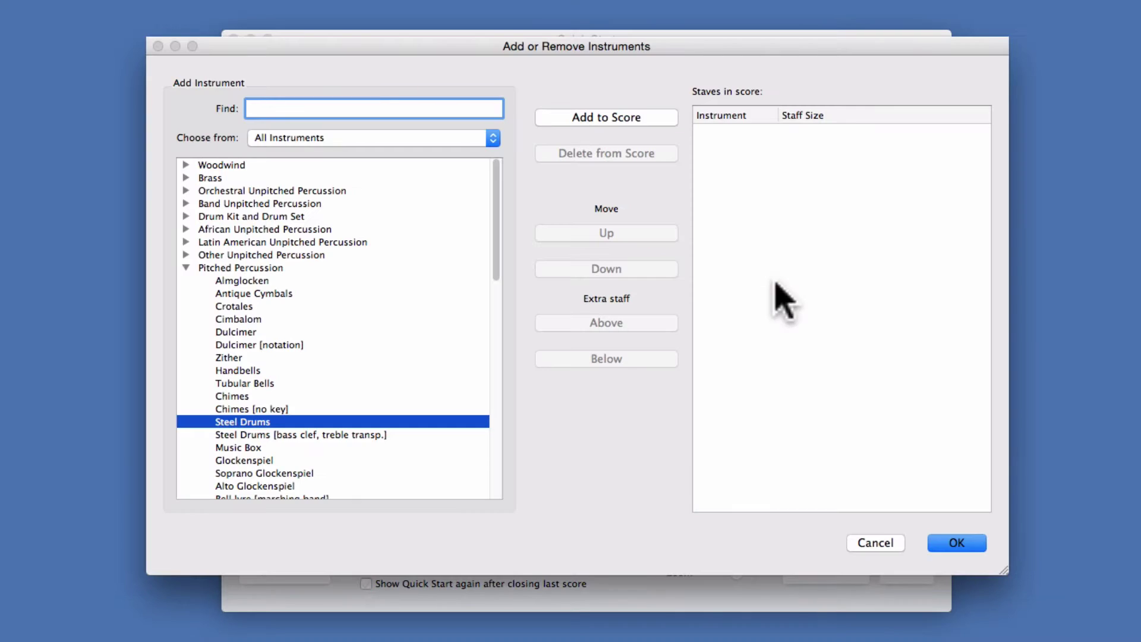
{"action": "left_click", "coordinate": [188, 267]}
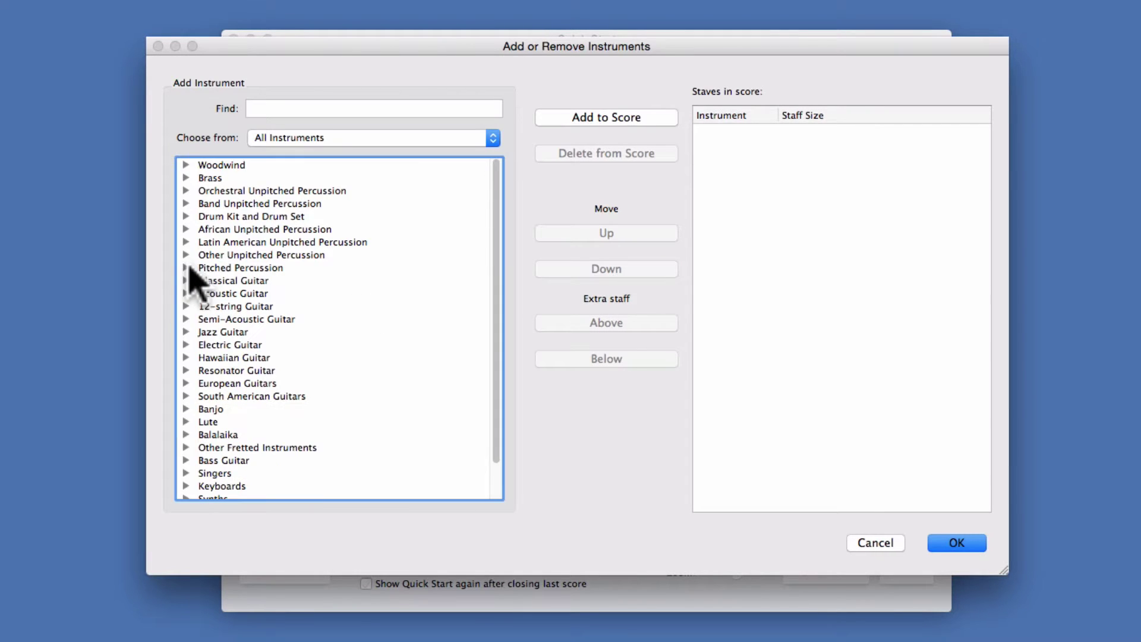
{"action": "left_click", "coordinate": [440, 138]}
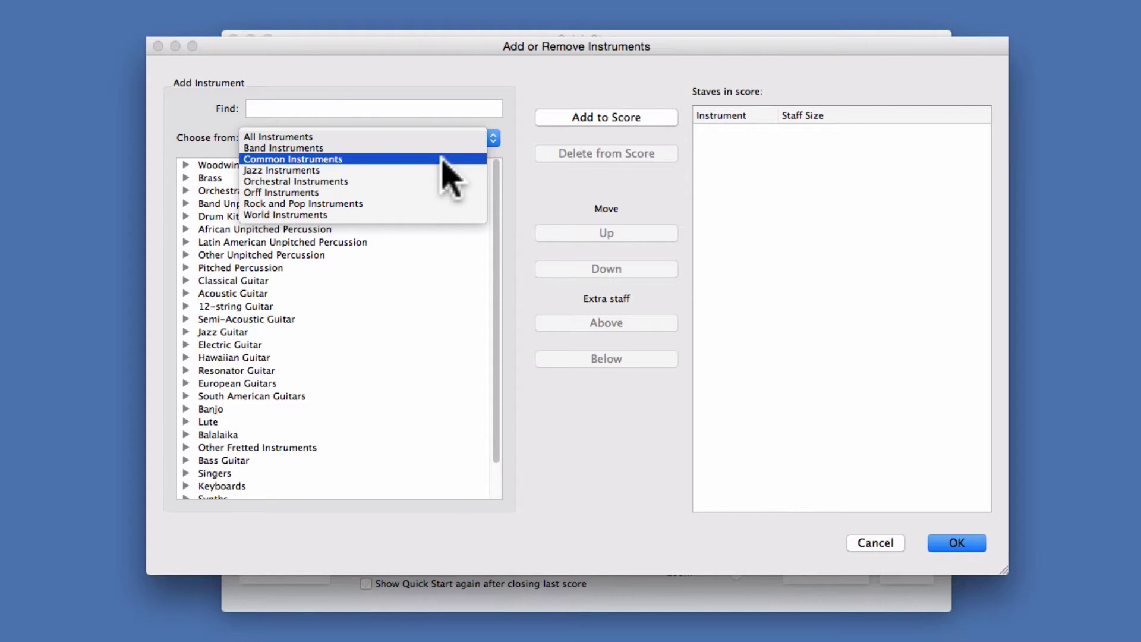
{"action": "left_click", "coordinate": [513, 143]}
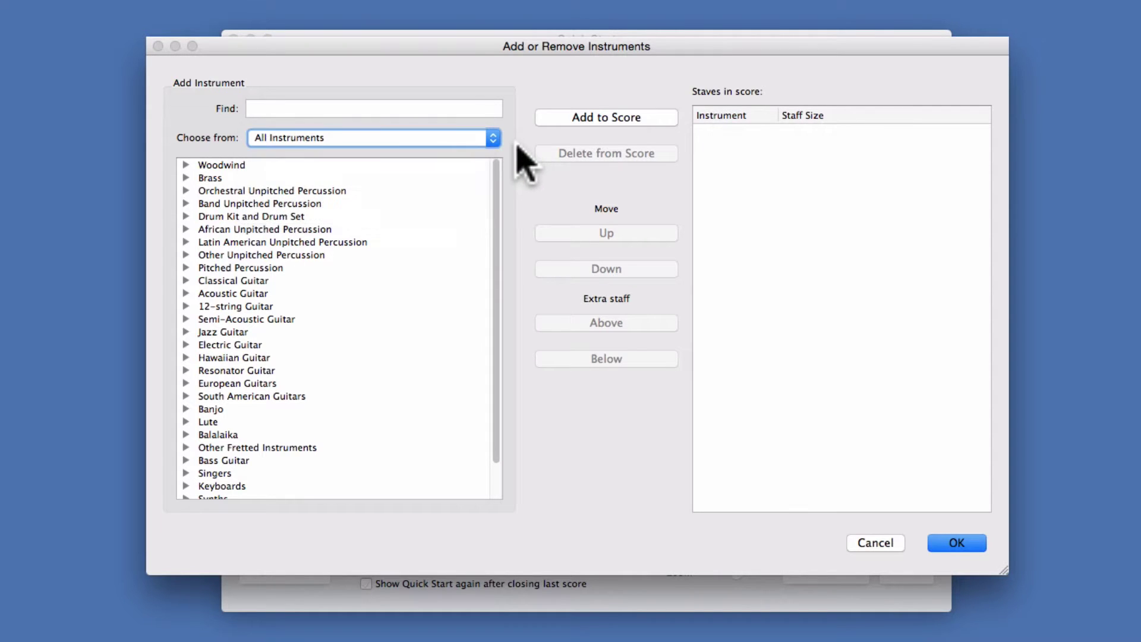
- Find Piano among all instruments and add it to the score
{"action": "left_click", "coordinate": [331, 109]}
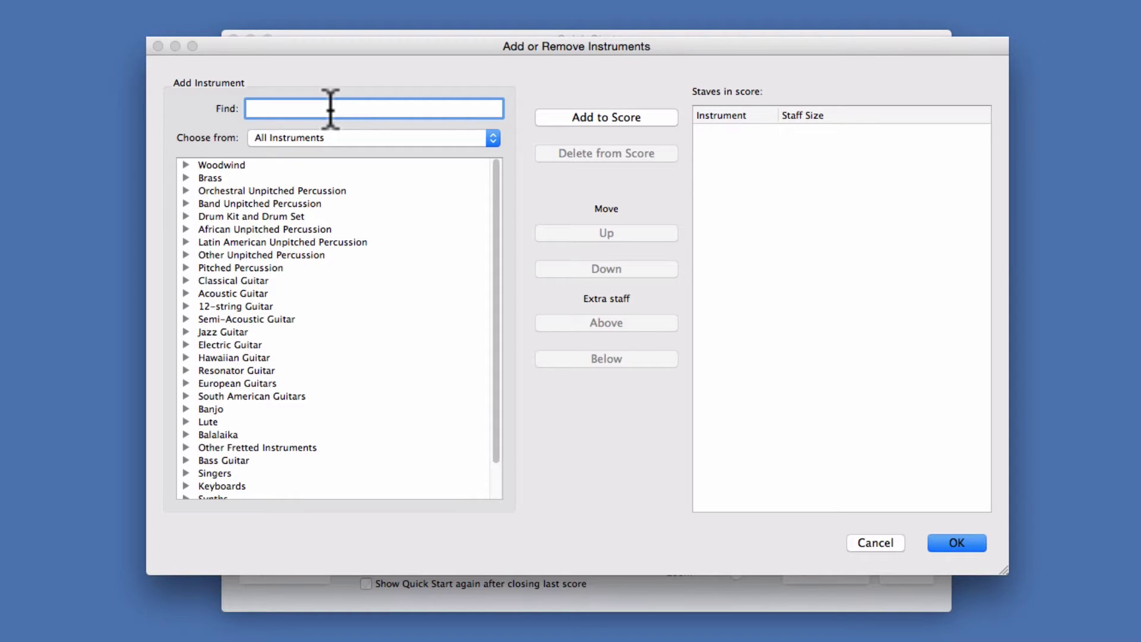
{"action": "type", "text": "piano"}
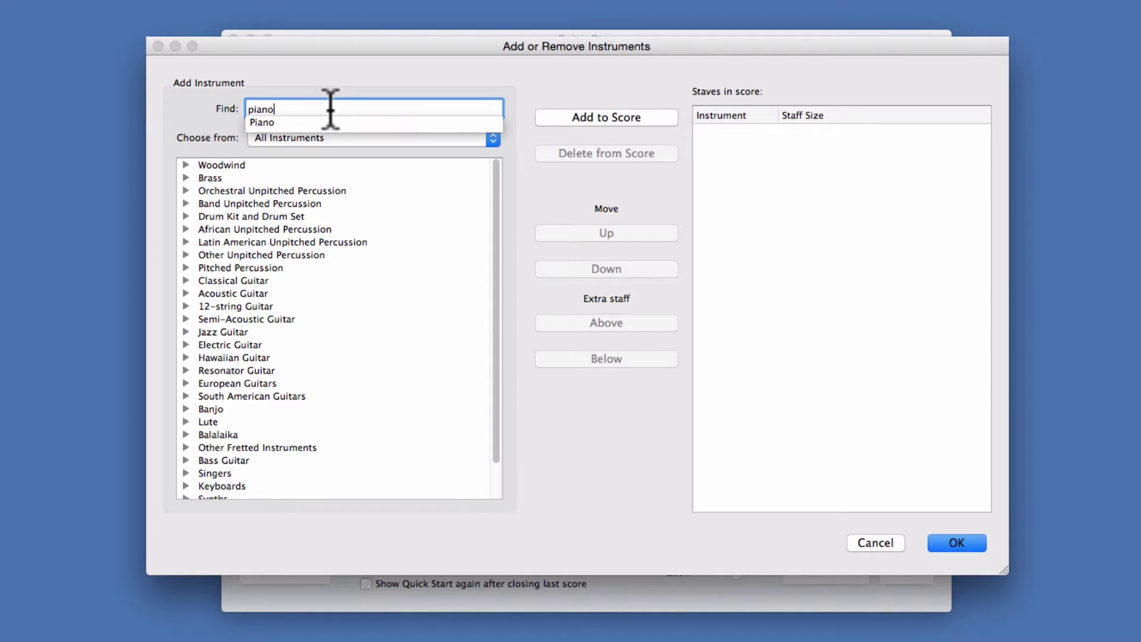
{"action": "left_click", "coordinate": [262, 121]}
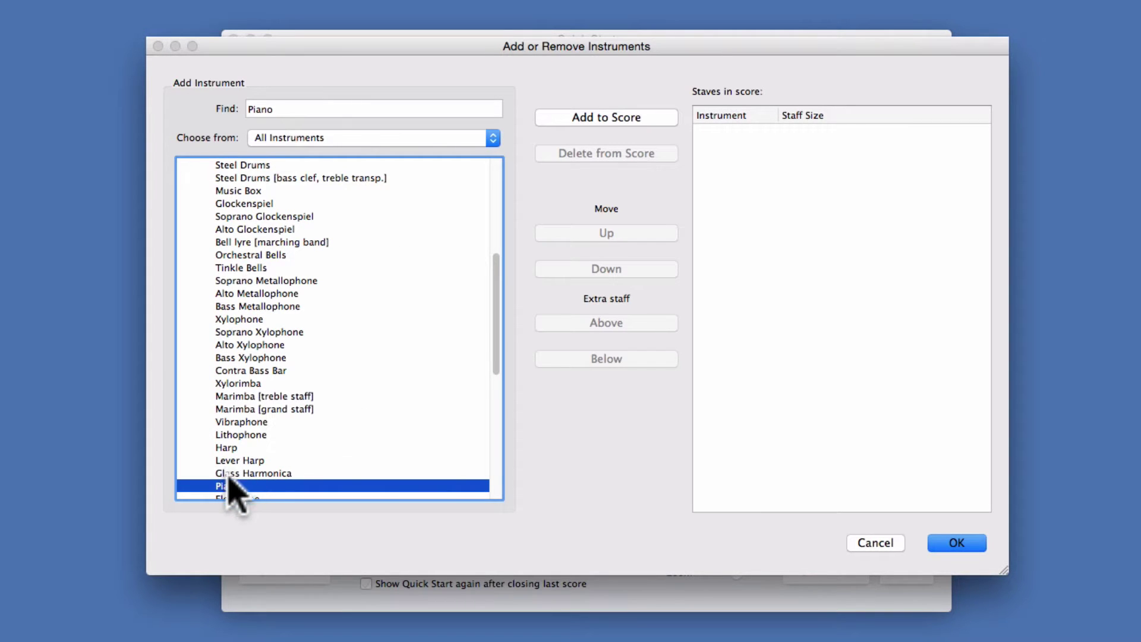
{"action": "double_click", "coordinate": [235, 486]}
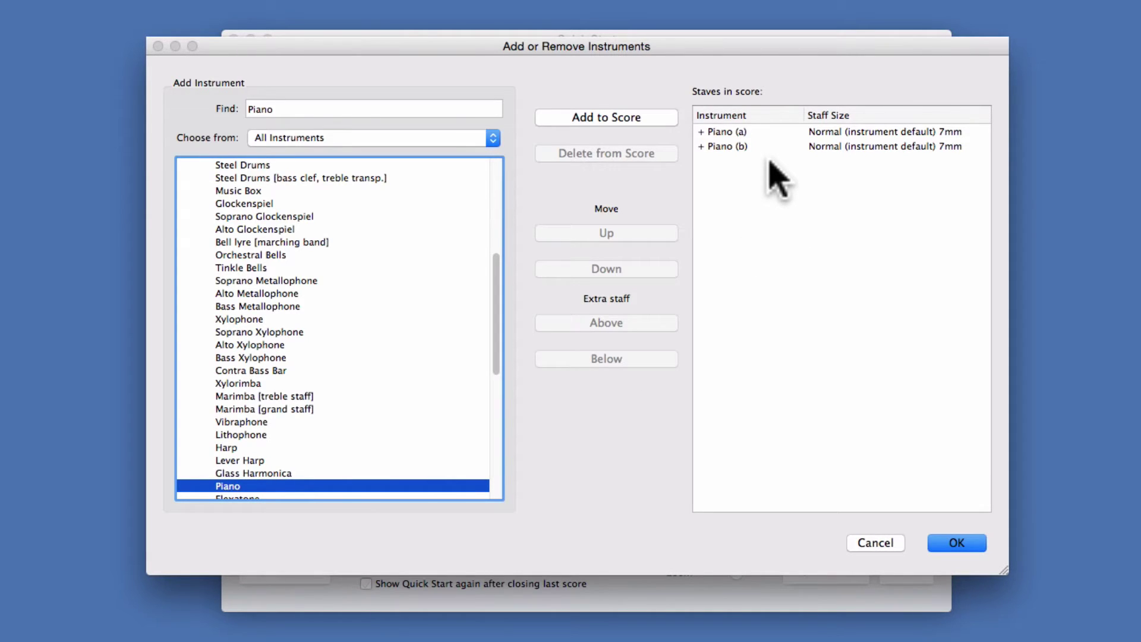
- Find Flute among all instruments and add it to the score
{"action": "left_click", "coordinate": [463, 109]}
{"action": "type", "text": "flute"}
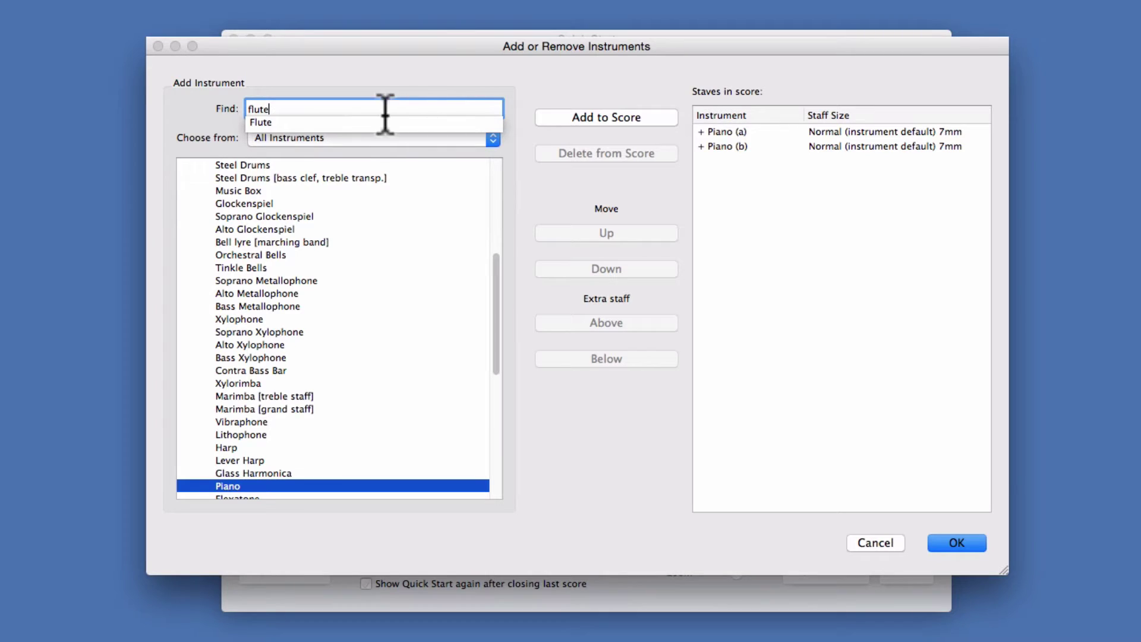
{"action": "left_click", "coordinate": [347, 123]}
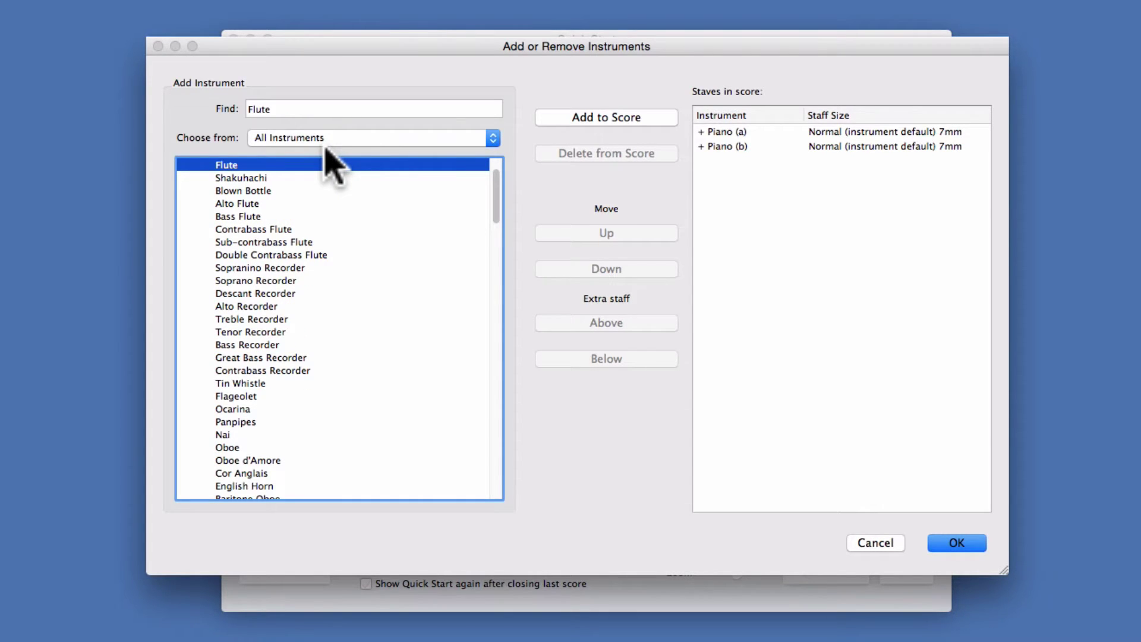
{"action": "left_click", "coordinate": [672, 132]}
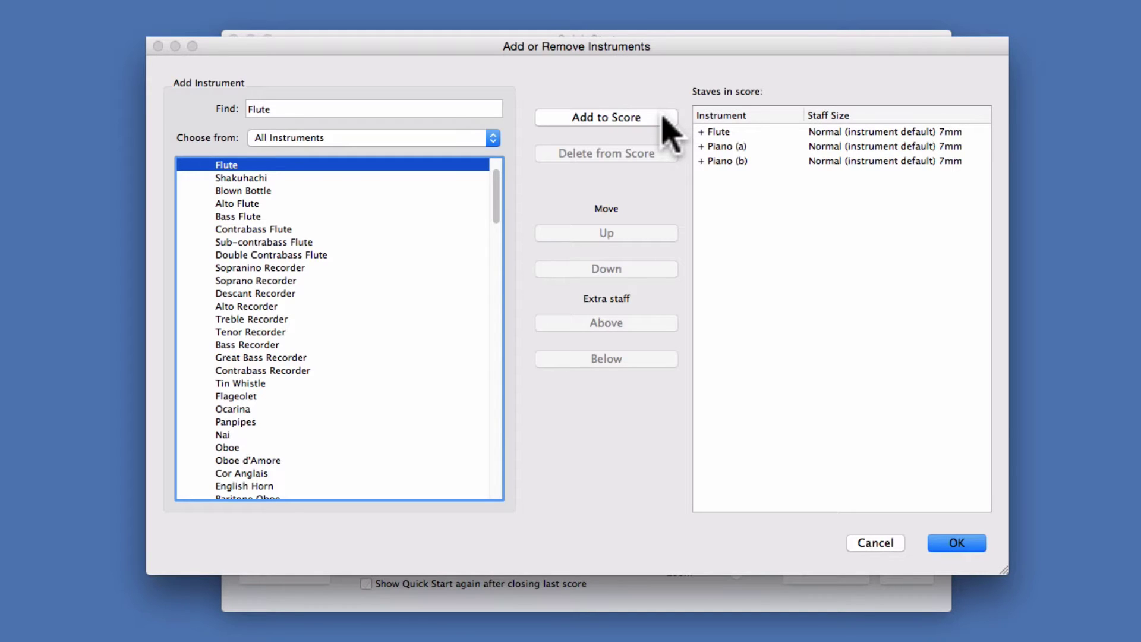
- Move the Flute below both Piano staves and back up to the top of the score order
{"action": "left_click", "coordinate": [741, 129]}
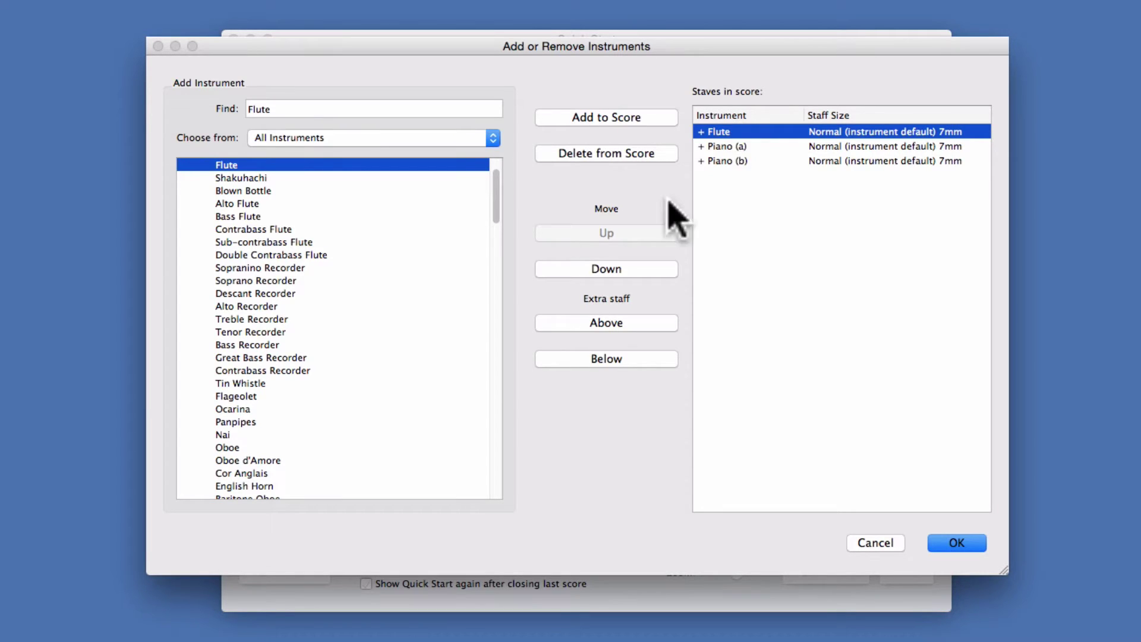
{"action": "left_click", "coordinate": [641, 269]}
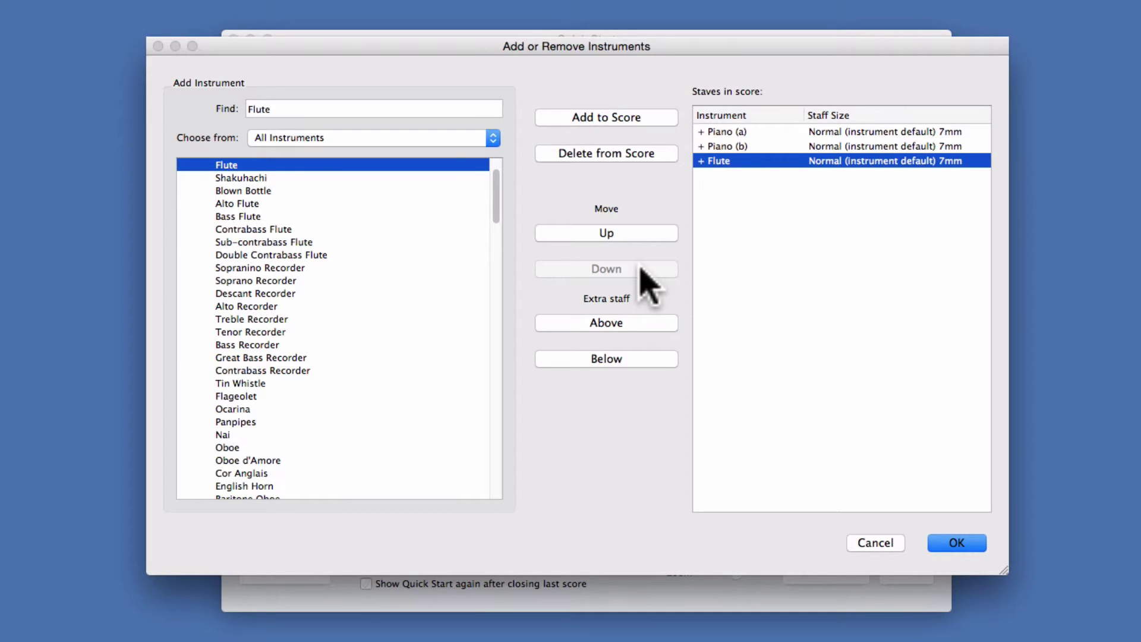
{"action": "left_click", "coordinate": [644, 232]}
{"action": "left_click", "coordinate": [644, 232]}
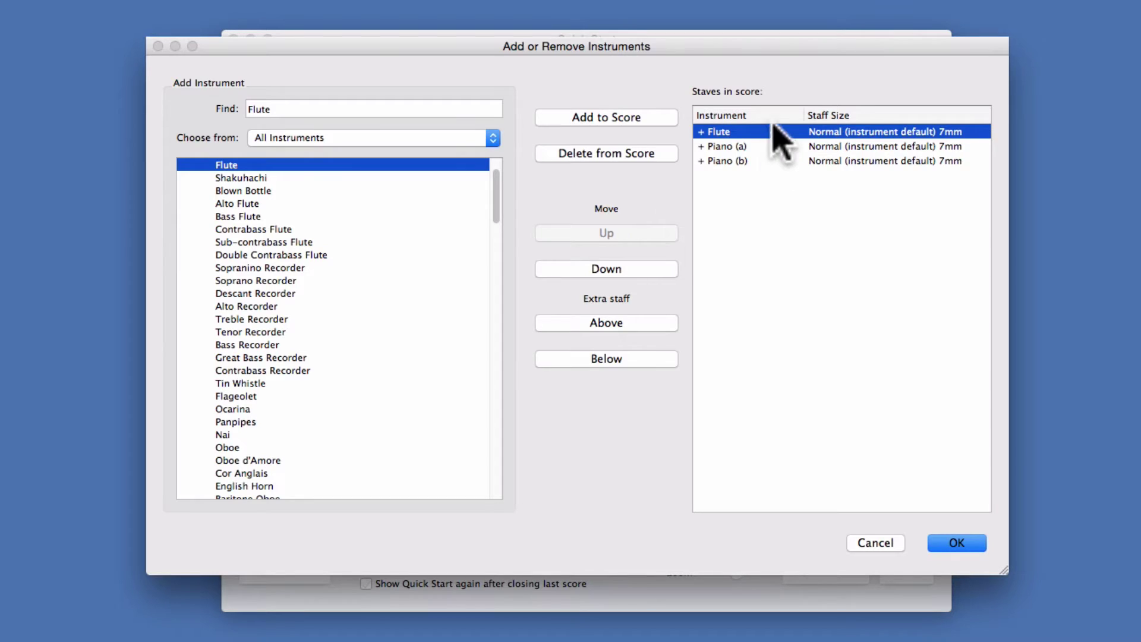
- Delete both Piano staves from the score and confirm the instrument list
{"action": "left_click", "coordinate": [758, 147]}
{"action": "left_click", "coordinate": [750, 161], "text": "shift"}
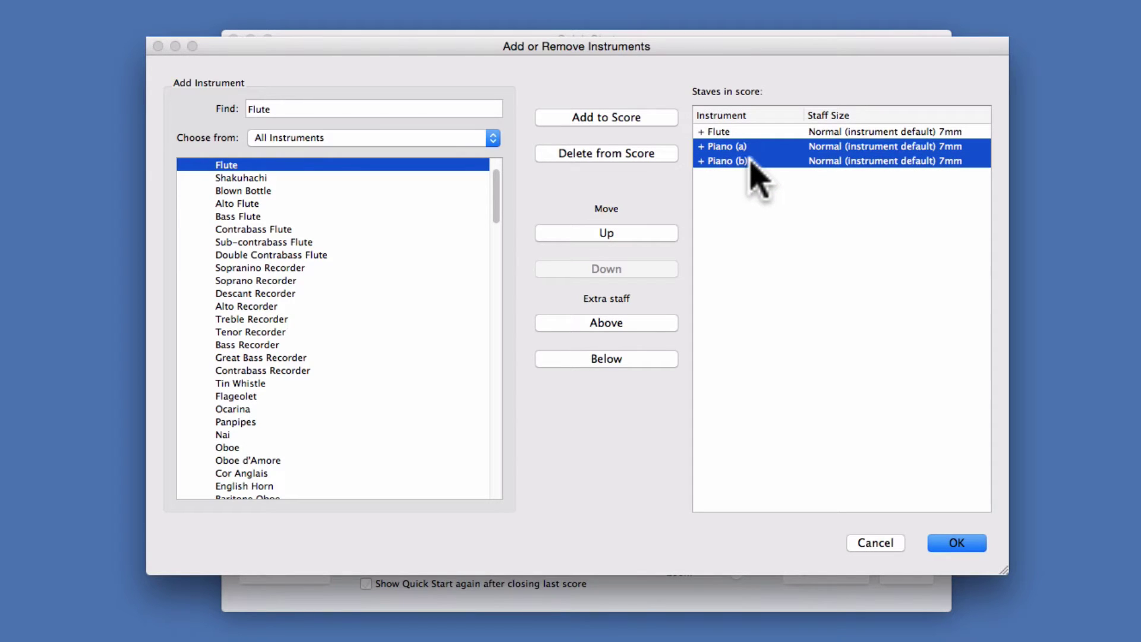
{"action": "left_click", "coordinate": [592, 160]}
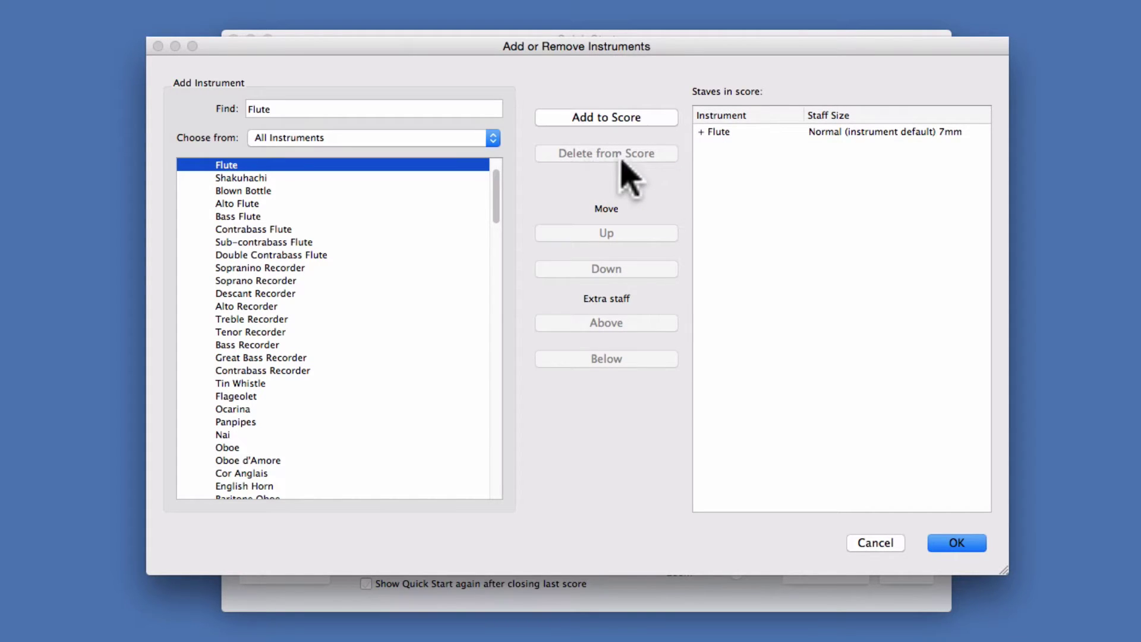
{"action": "left_click", "coordinate": [951, 542]}
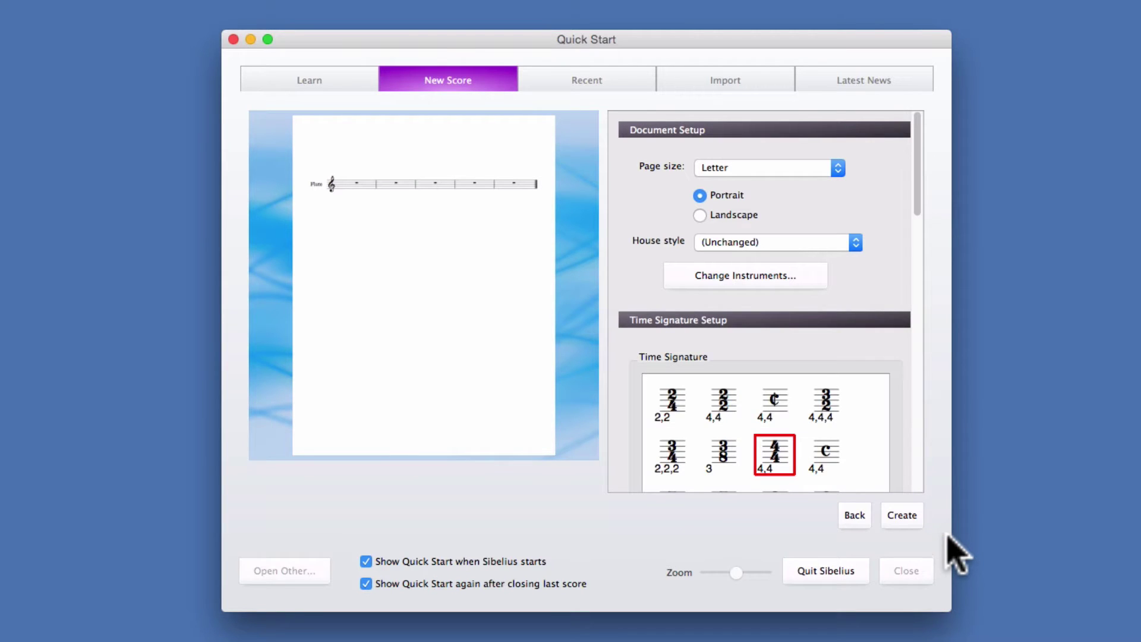
{"action": "scroll", "coordinate": [917, 183], "scroll_direction": "down", "scroll_amount": 1}
{"action": "mouse_move", "coordinate": [918, 181]}
{"action": "left_mouse_down"}
{"action": "mouse_move", "coordinate": [927, 247]}
{"action": "mouse_move", "coordinate": [923, 235]}
{"action": "left_mouse_up"}
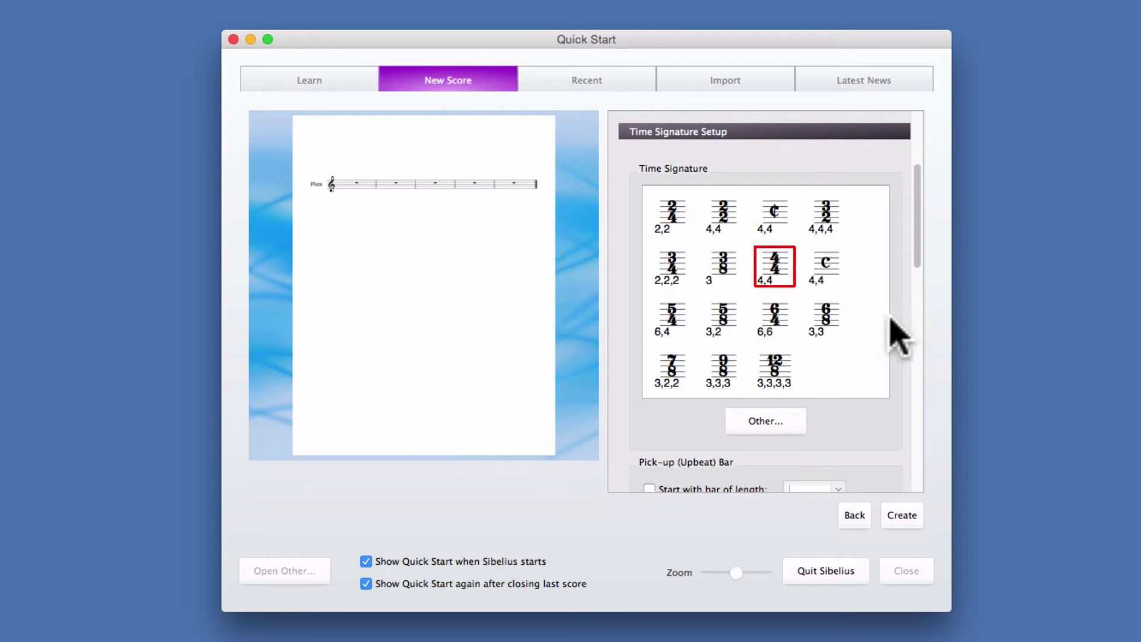
{"action": "left_click", "coordinate": [770, 422]}
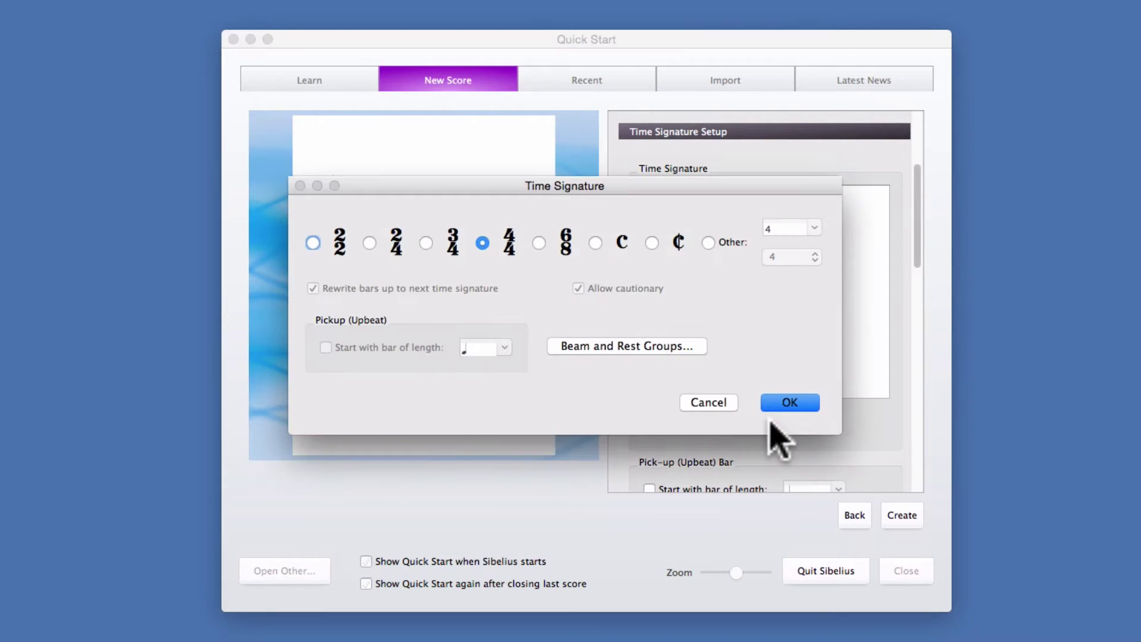
{"action": "left_click", "coordinate": [708, 242]}
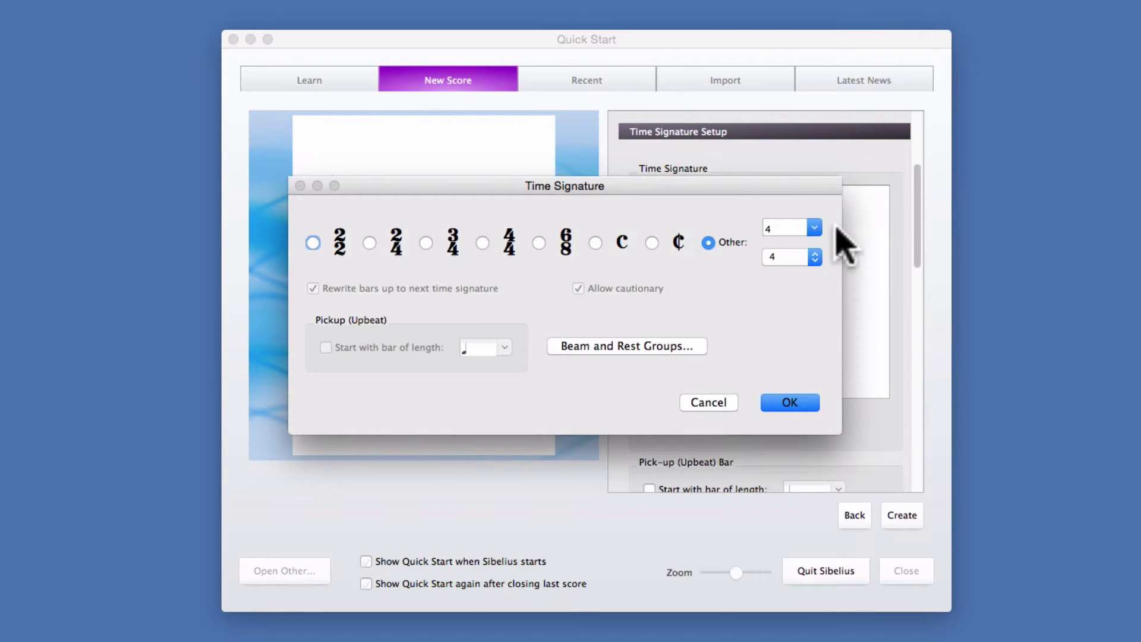
{"action": "left_click", "coordinate": [814, 228]}
{"action": "left_click", "coordinate": [779, 227]}
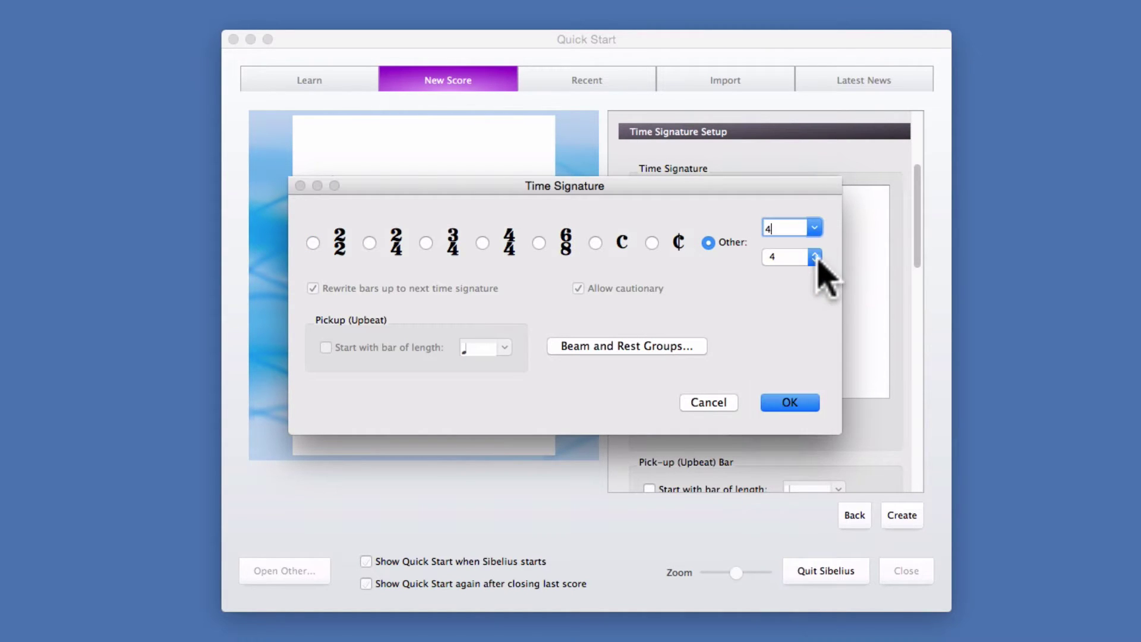
{"action": "left_click", "coordinate": [818, 261]}
{"action": "left_click", "coordinate": [820, 309]}
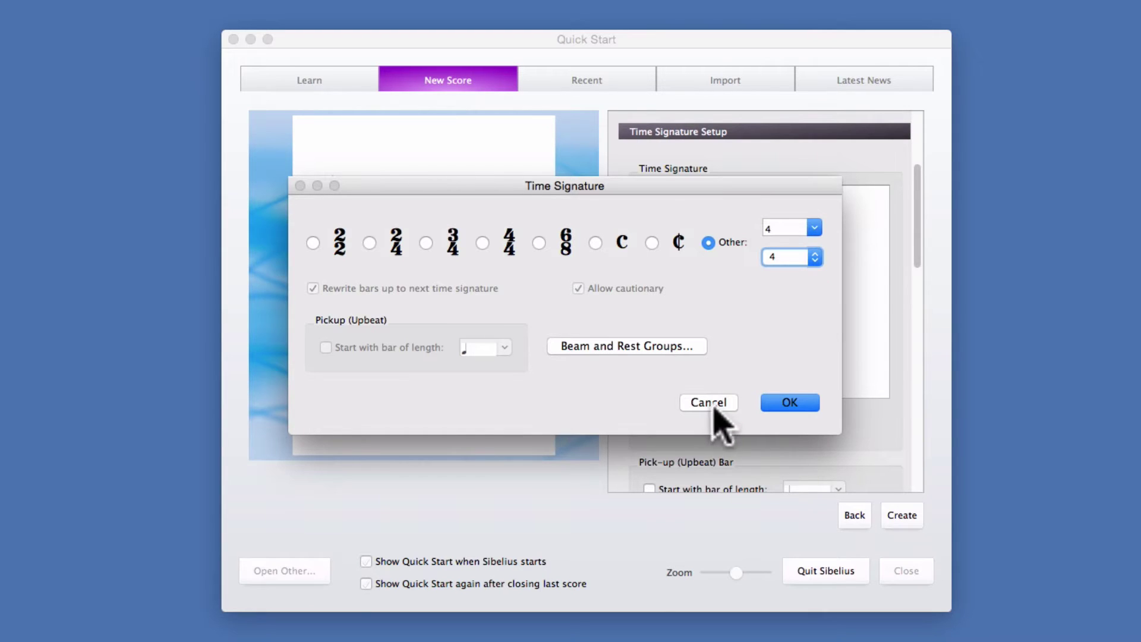
{"action": "left_click", "coordinate": [713, 403]}
- Choose 4/4 as the new score's time signature
{"action": "left_click", "coordinate": [772, 269]}
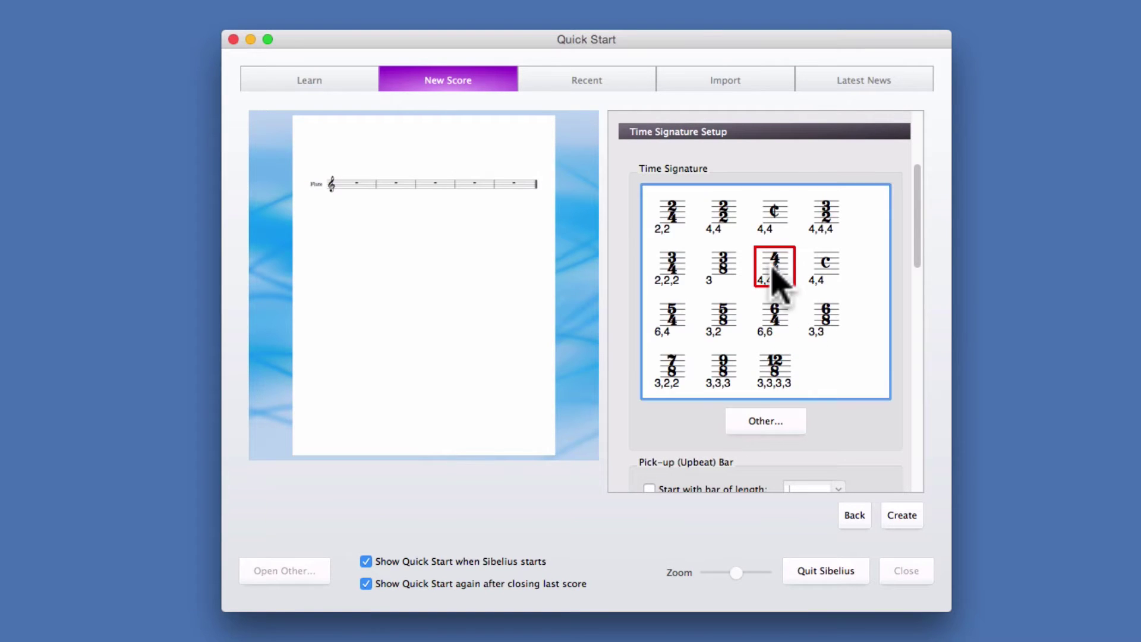
{"action": "left_click_drag", "start_coordinate": [921, 252], "coordinate": [926, 306]}
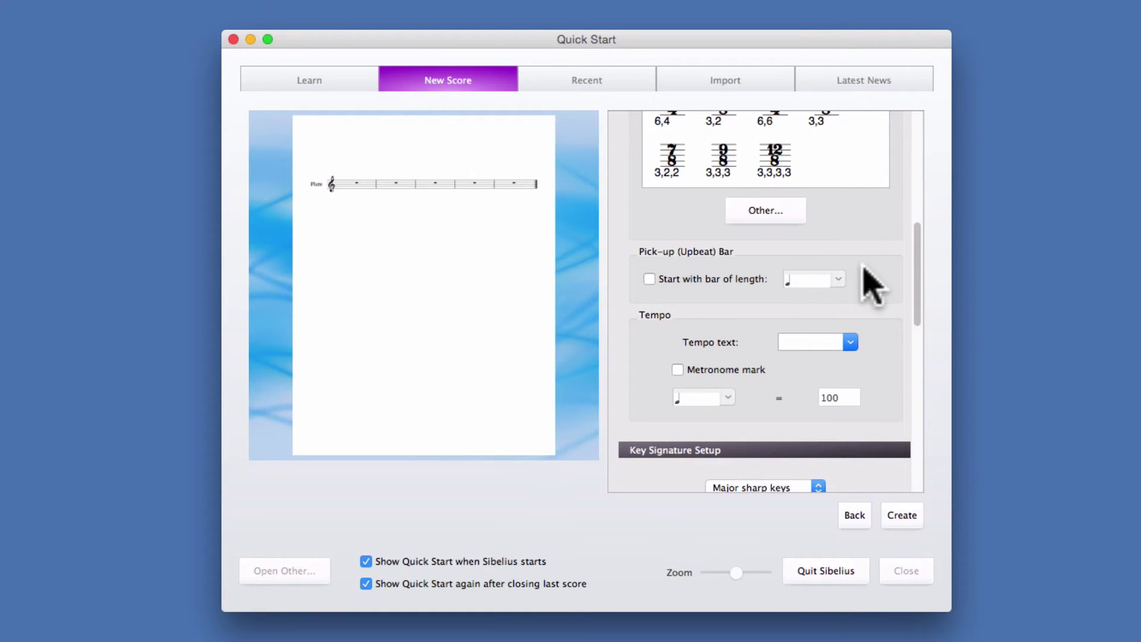
{"action": "left_click", "coordinate": [649, 279]}
{"action": "left_click", "coordinate": [834, 279]}
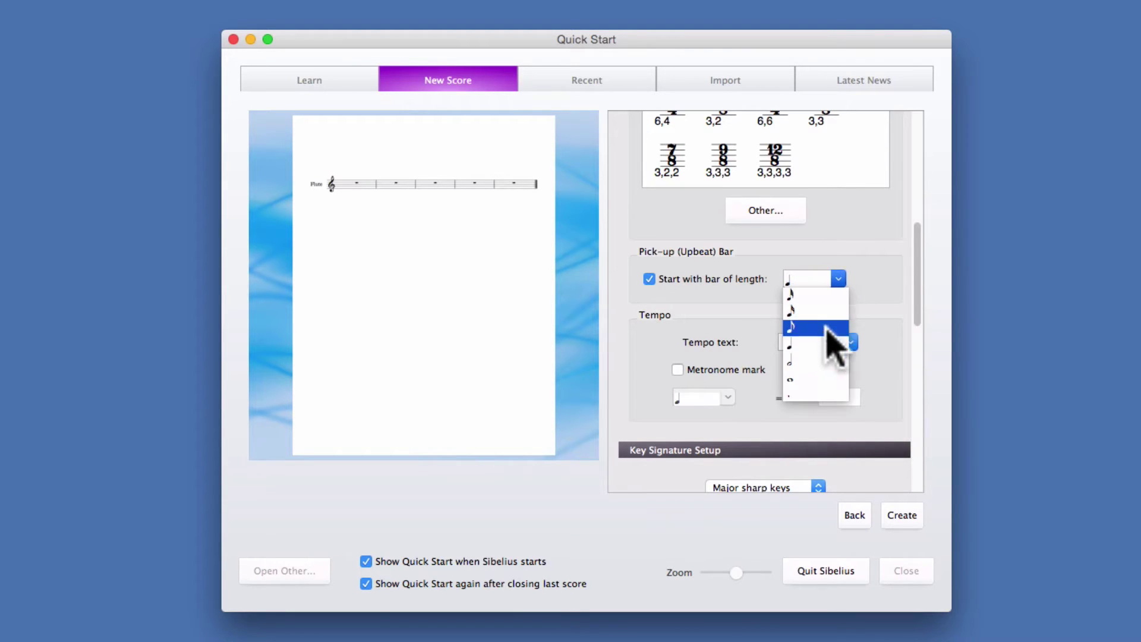
{"action": "left_click", "coordinate": [902, 315]}
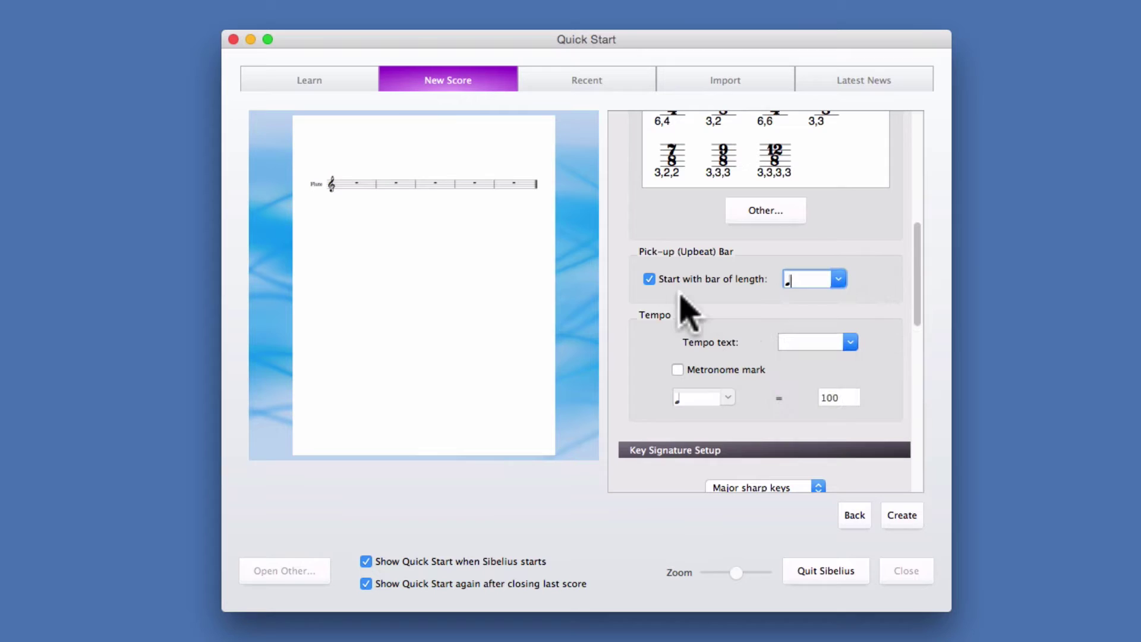
{"action": "left_click", "coordinate": [649, 278]}
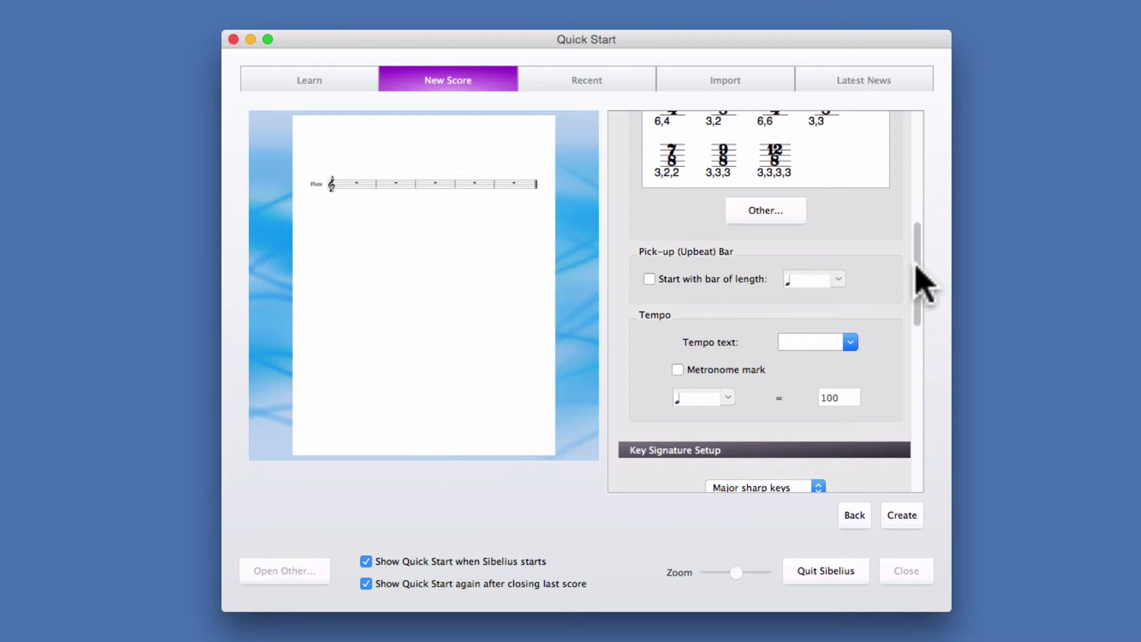
- Enable a metronome mark for the new score and set it to quarter note = 80
{"action": "left_click_drag", "start_coordinate": [917, 255], "coordinate": [917, 291]}
{"action": "scroll", "coordinate": [918, 291], "scroll_direction": "down", "scroll_amount": 3}
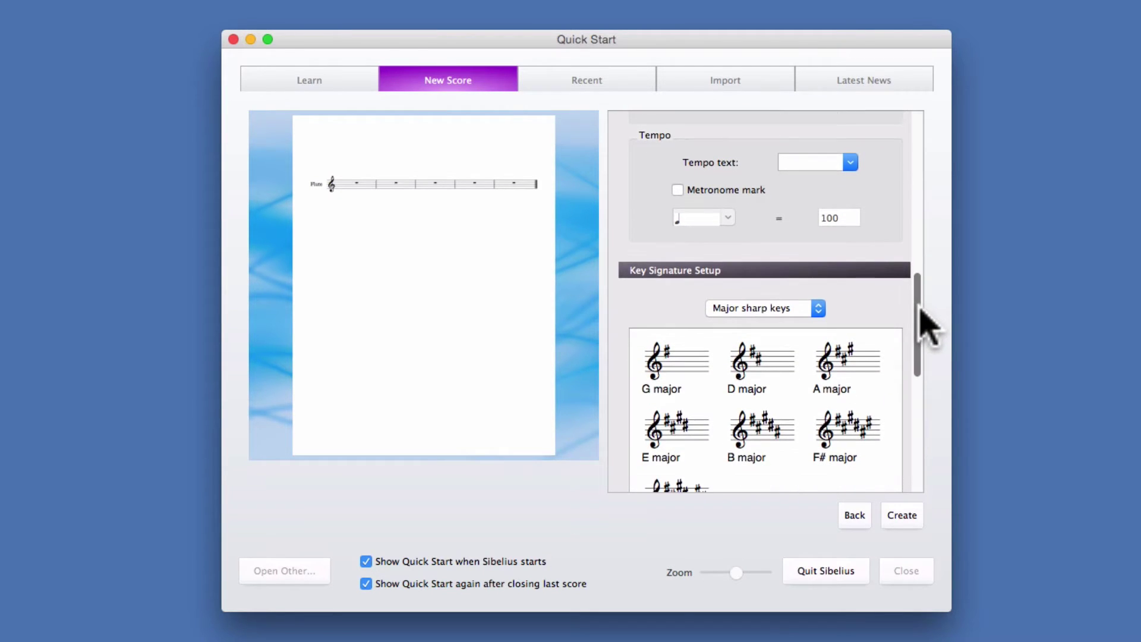
{"action": "left_click", "coordinate": [851, 163]}
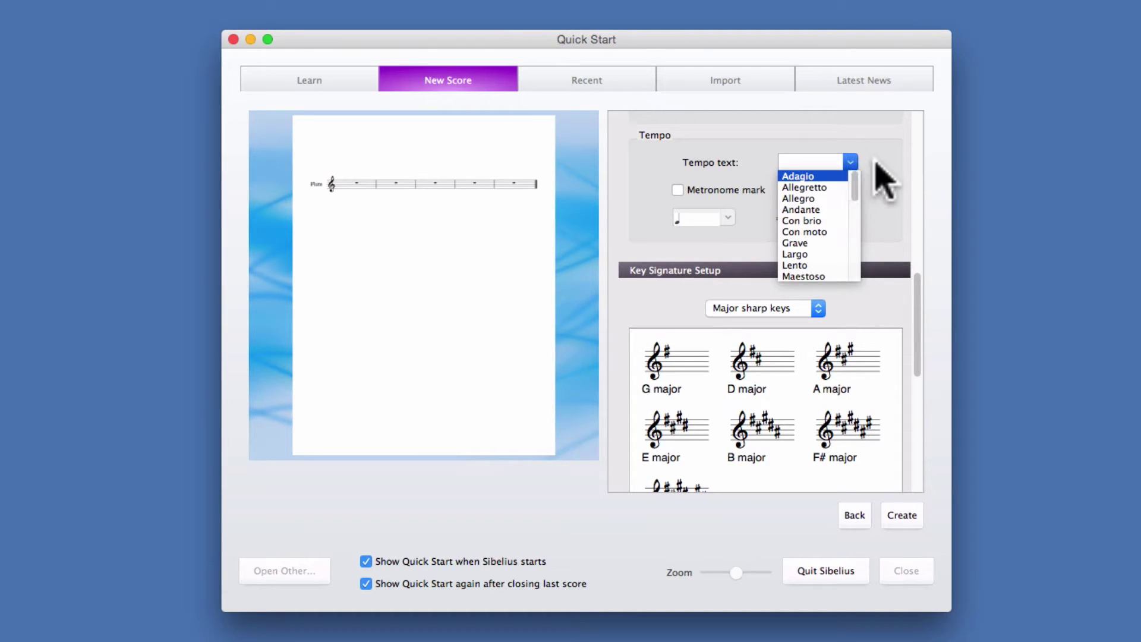
{"action": "left_click", "coordinate": [885, 181]}
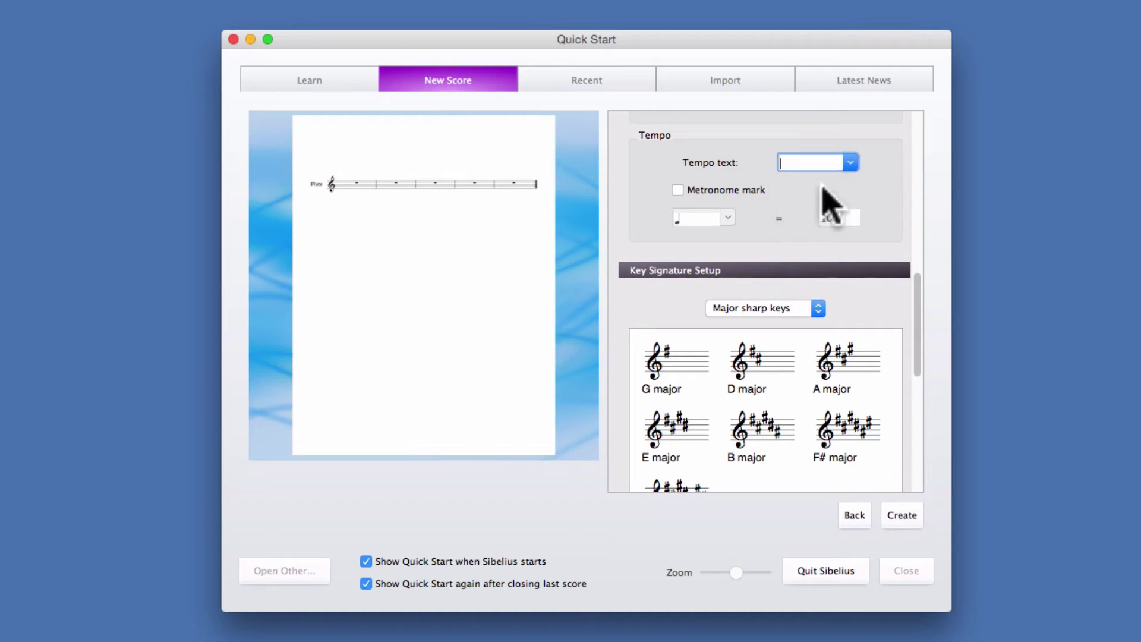
{"action": "left_click", "coordinate": [678, 190]}
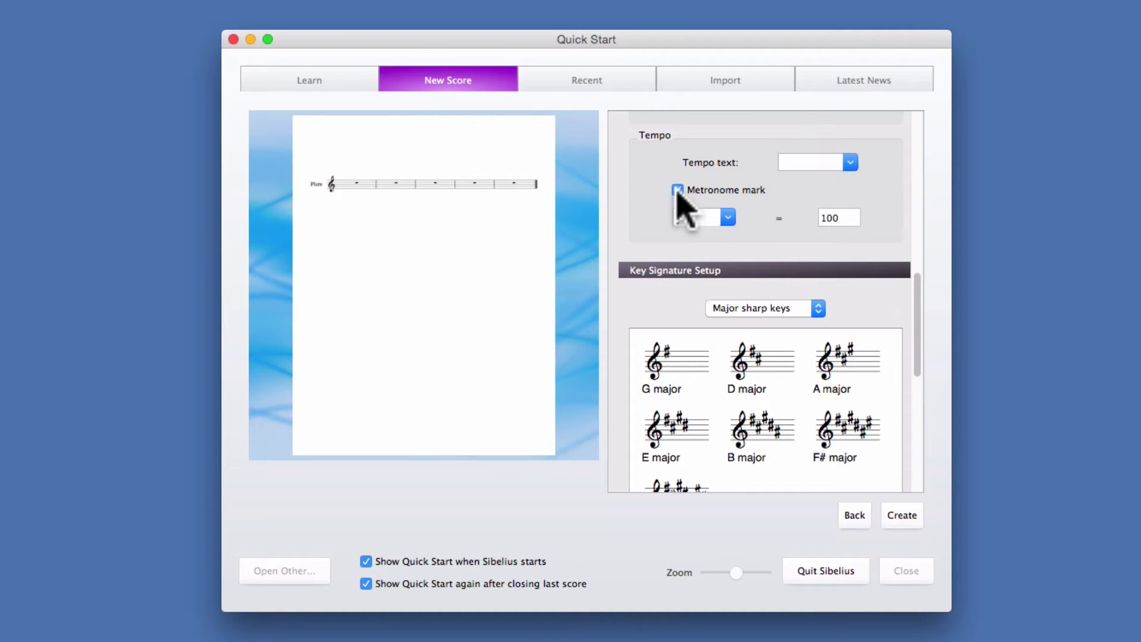
{"action": "double_click", "coordinate": [841, 219]}
{"action": "type", "text": "80"}
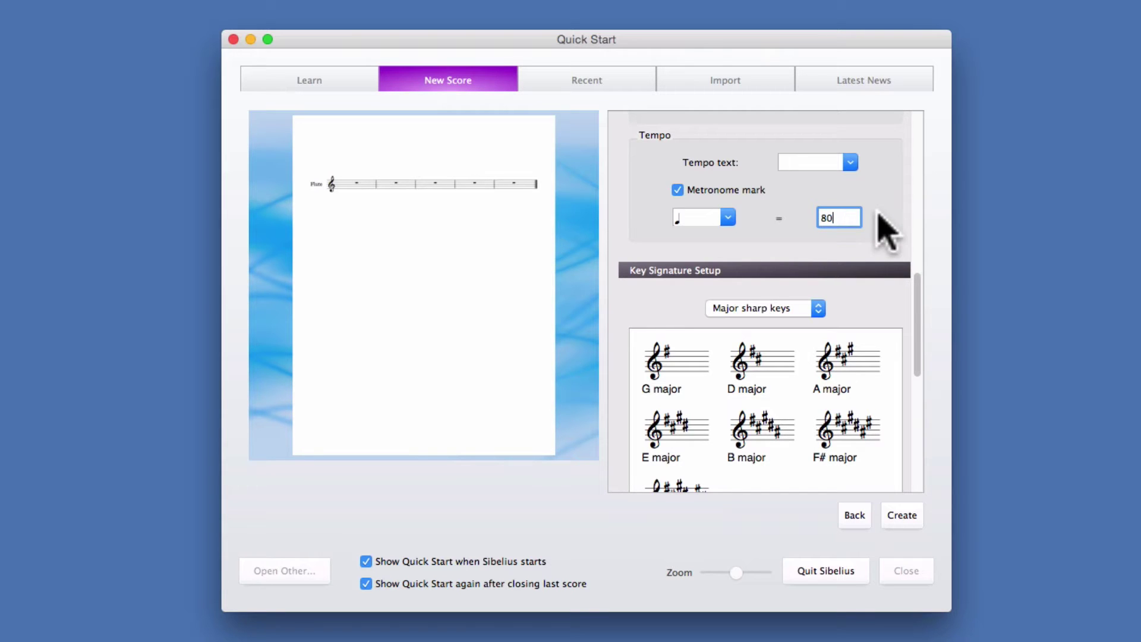
- Choose D minor from the minor flat keys as the new score's key signature
{"action": "left_click_drag", "start_coordinate": [915, 291], "coordinate": [920, 325]}
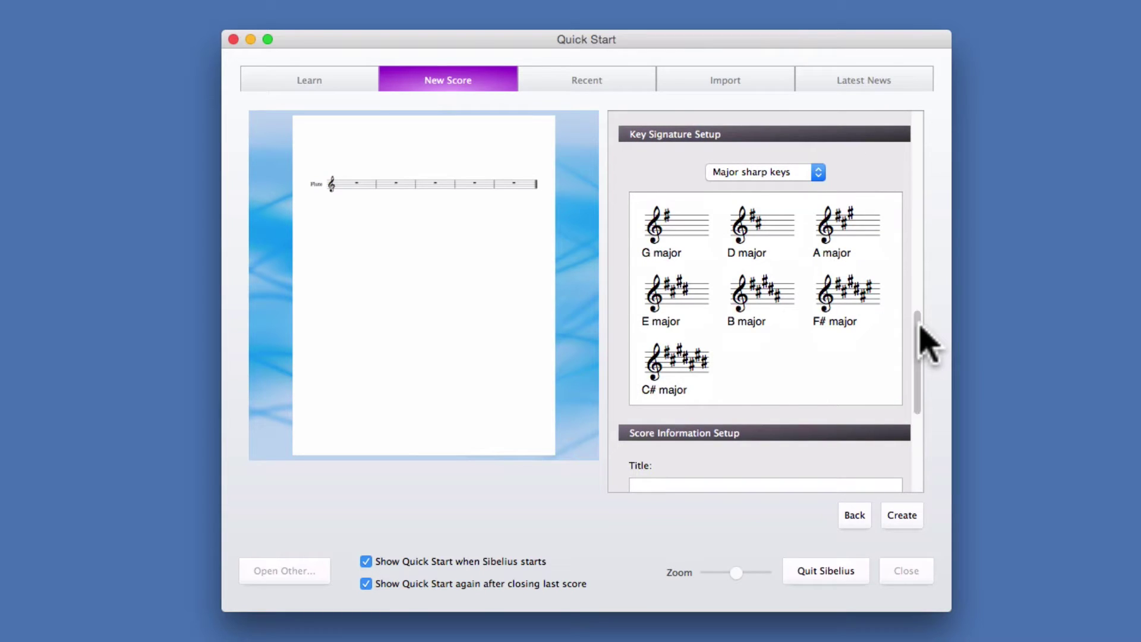
{"action": "left_click", "coordinate": [818, 172]}
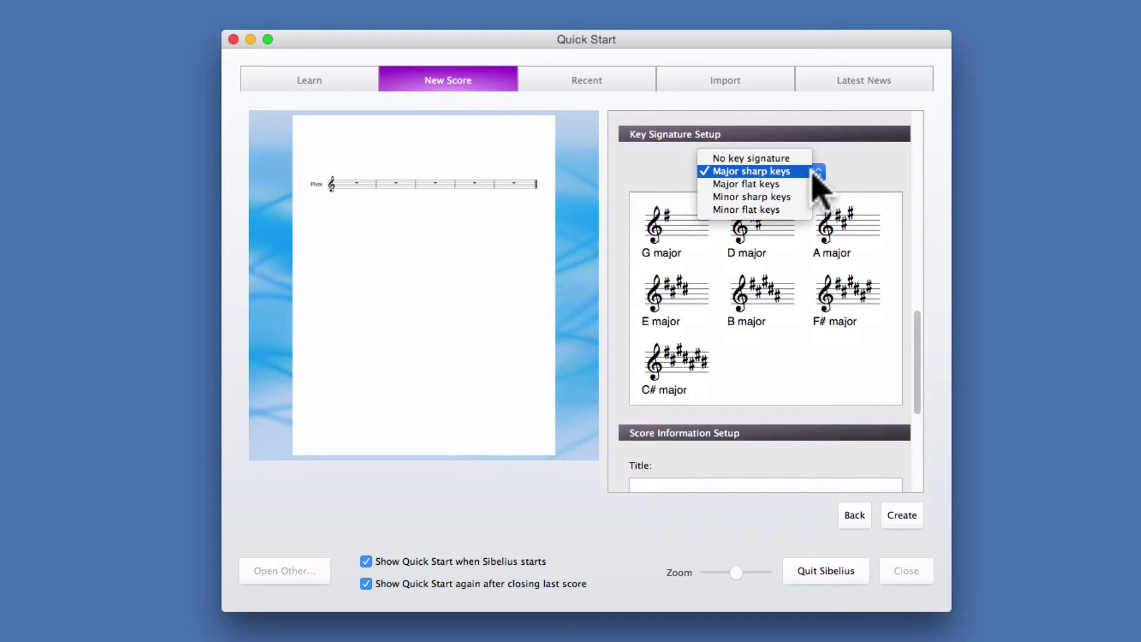
{"action": "left_click", "coordinate": [799, 209]}
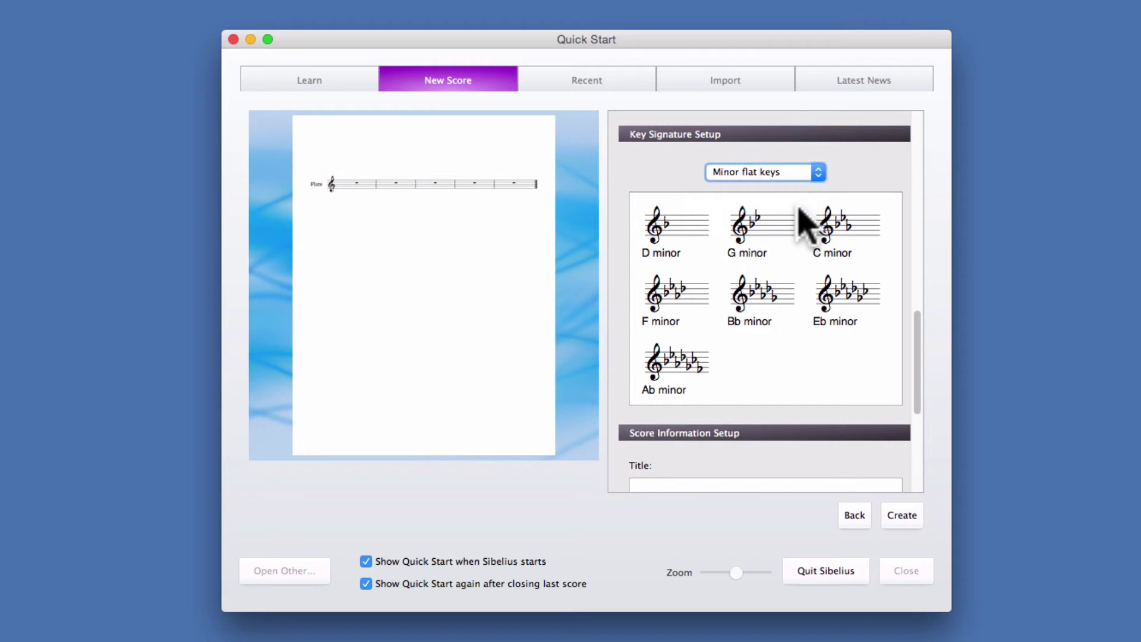
{"action": "left_click", "coordinate": [680, 227]}
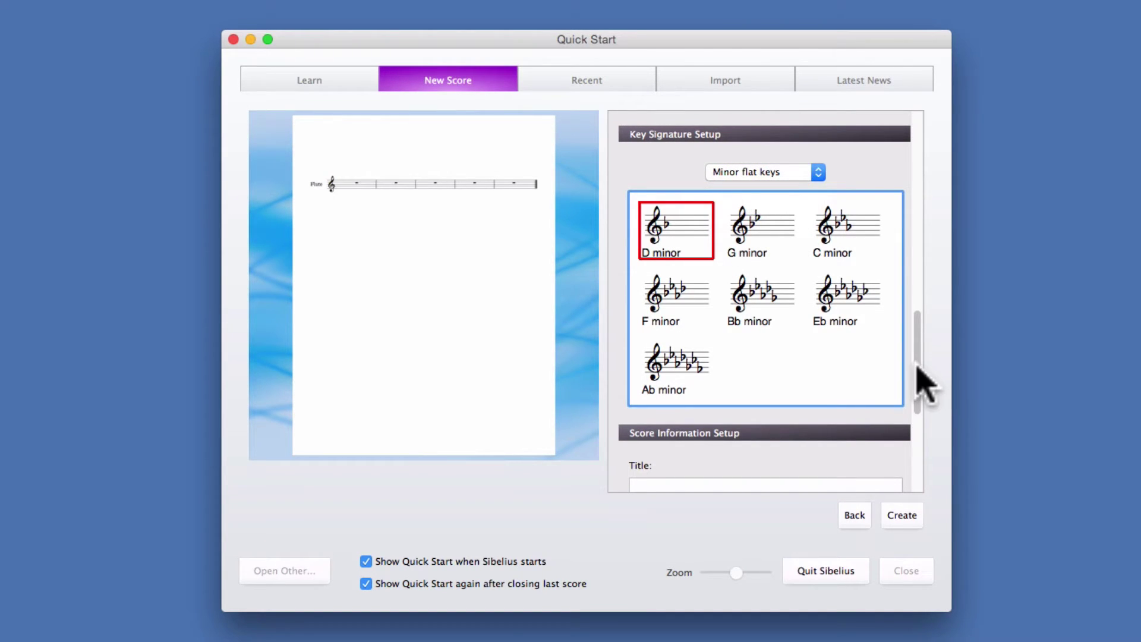
- Set the score title to TUTORIAL and enter the composer's full name
{"action": "scroll", "coordinate": [918, 386], "scroll_direction": "down", "scroll_amount": 3}
{"action": "left_click_drag", "start_coordinate": [918, 385], "coordinate": [918, 438]}
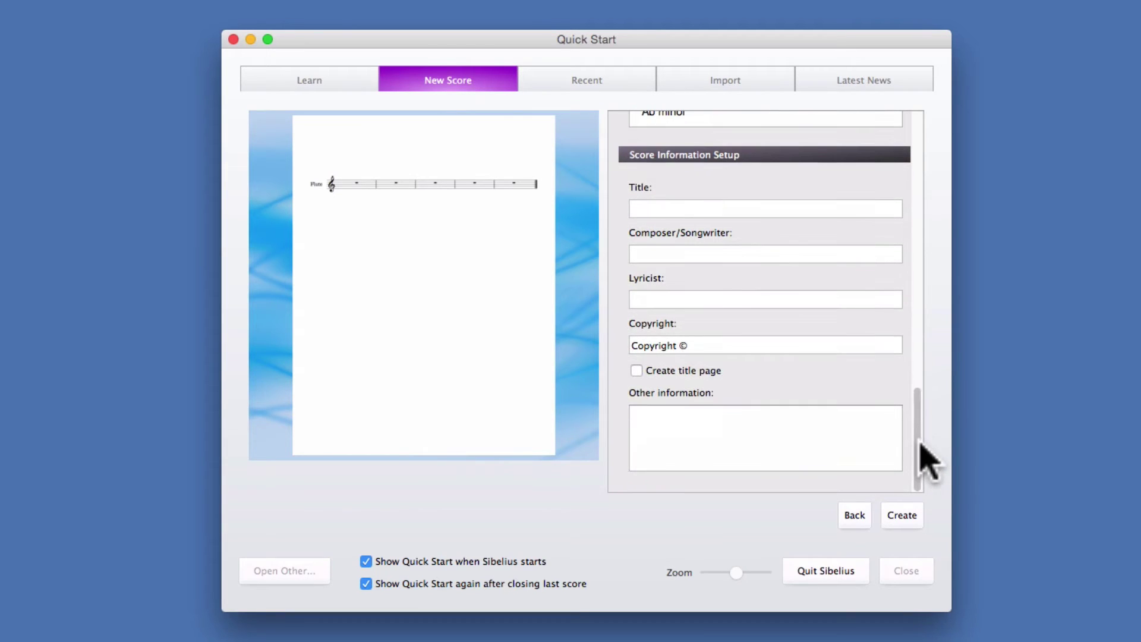
{"action": "left_click", "coordinate": [752, 208]}
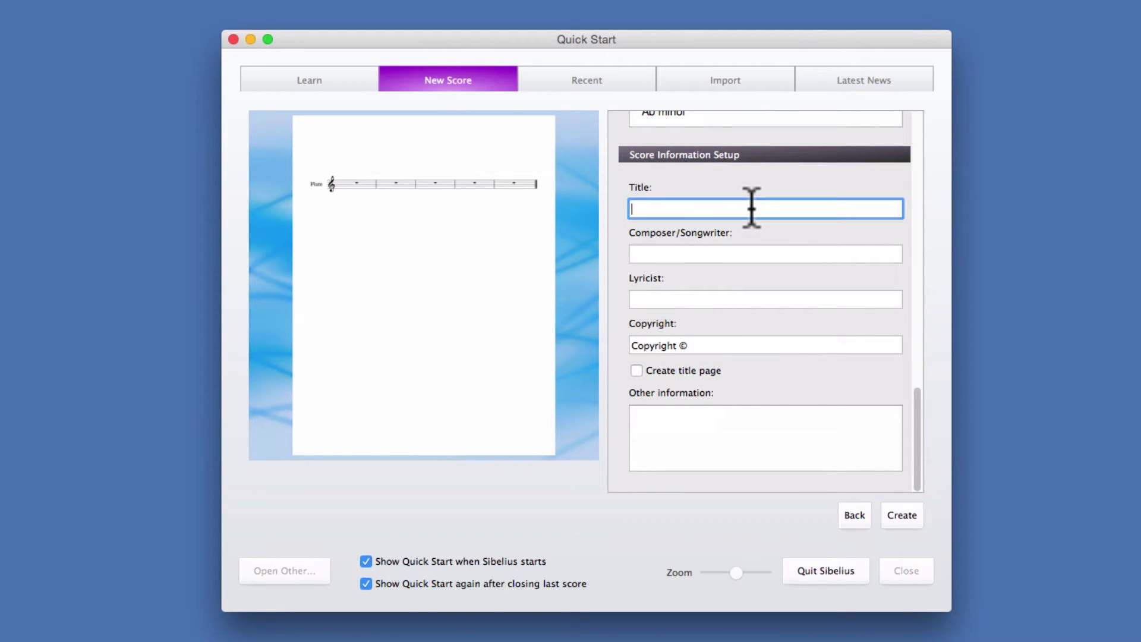
{"action": "type", "text": "TUTORIAL"}
{"action": "left_click", "coordinate": [769, 256]}
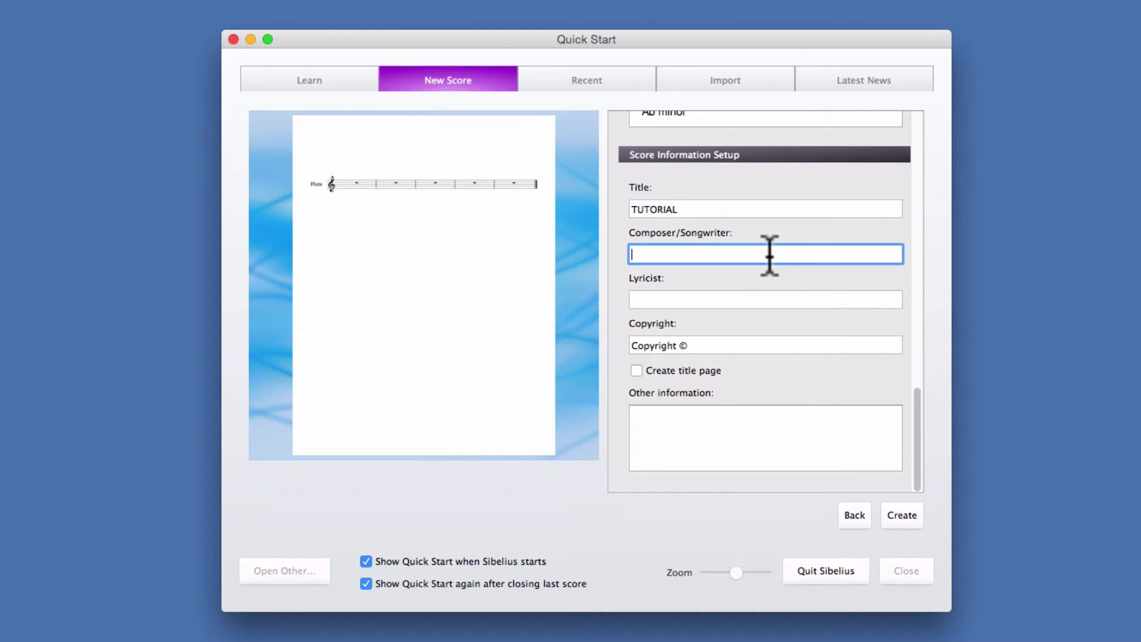
{"action": "type", "text": "VÍCTOR GARCÍA PICHARDO"}
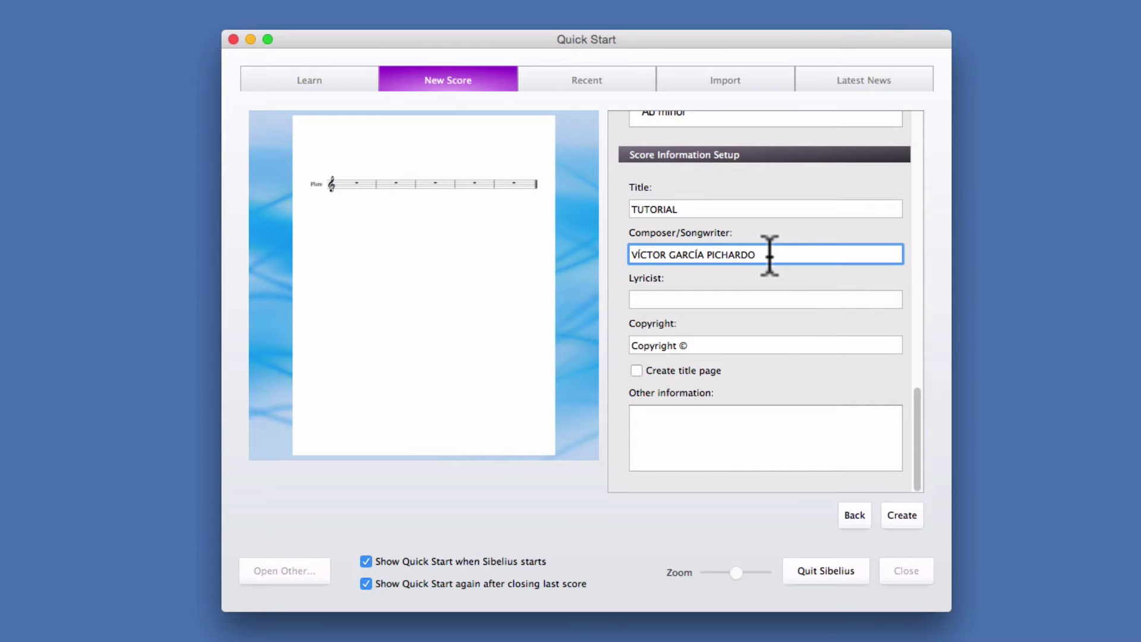
- Complete the copyright line with 2016 and the composer's full name, and create the score
{"action": "left_click", "coordinate": [742, 344]}
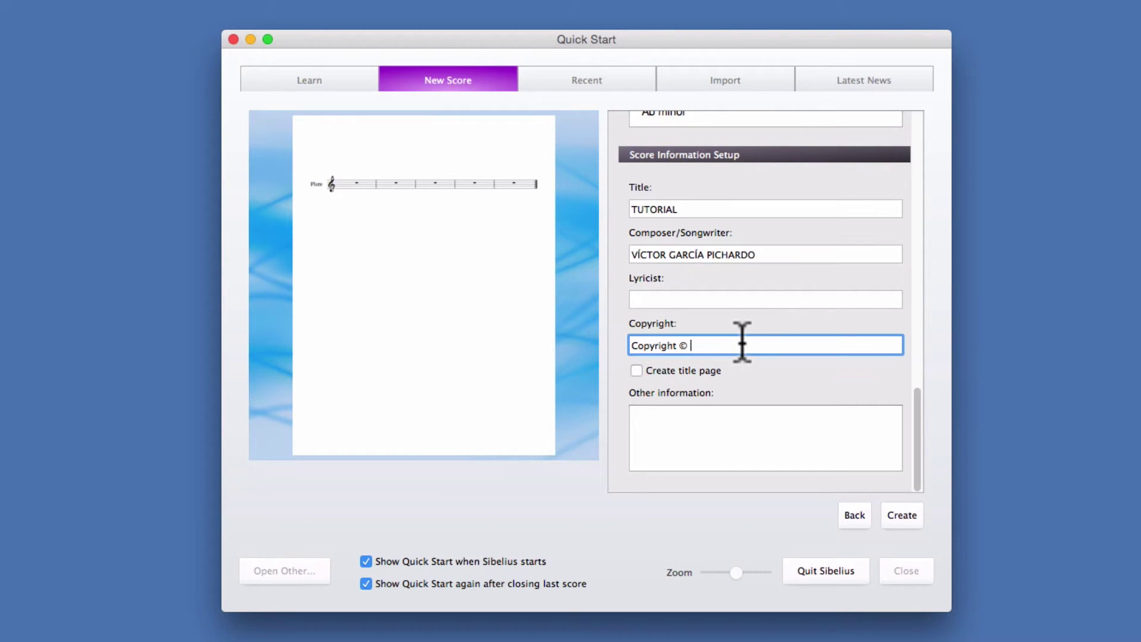
{"action": "type", "text": "2016 Víc"}
{"action": "key", "text": "BackSpace"}
{"action": "key", "text": "BackSpace"}
{"action": "type", "text": "íctor García Pichardo"}
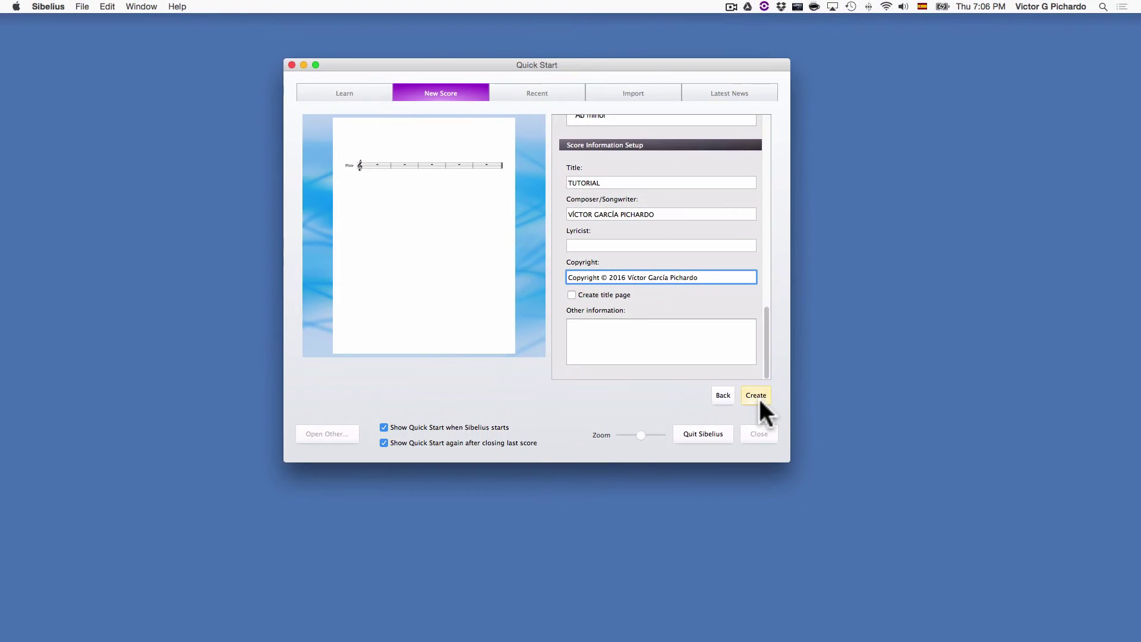
{"action": "left_click", "coordinate": [759, 397]}
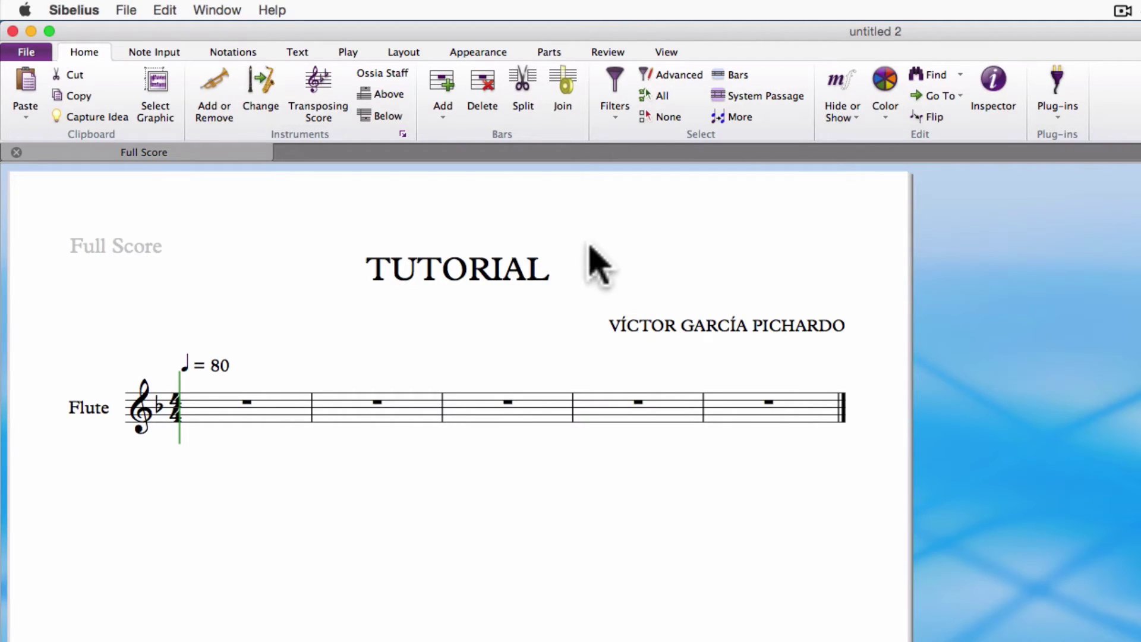
- Show the score's hidden objects to inspect the page, and hide them again
{"action": "left_click", "coordinate": [684, 57]}
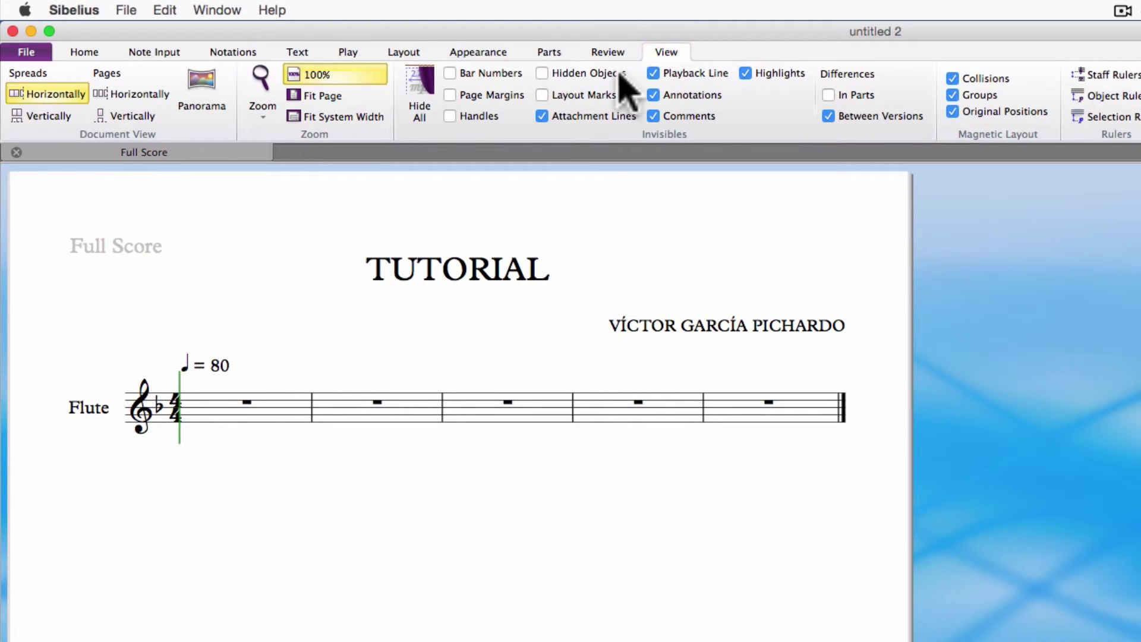
{"action": "left_click", "coordinate": [542, 74]}
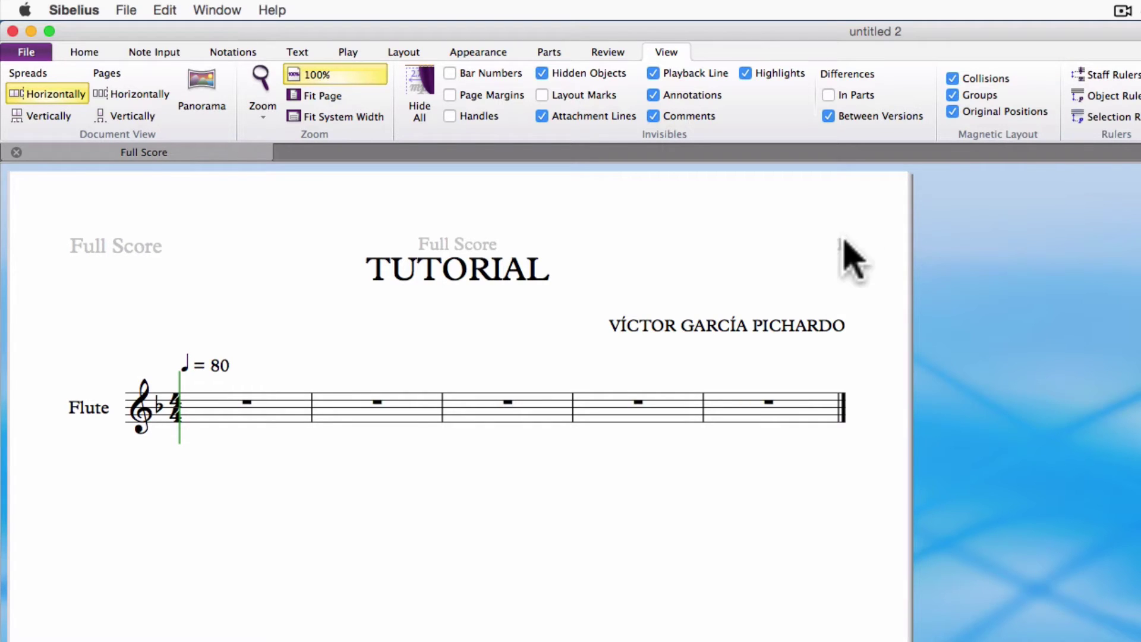
{"action": "left_click", "coordinate": [542, 74]}
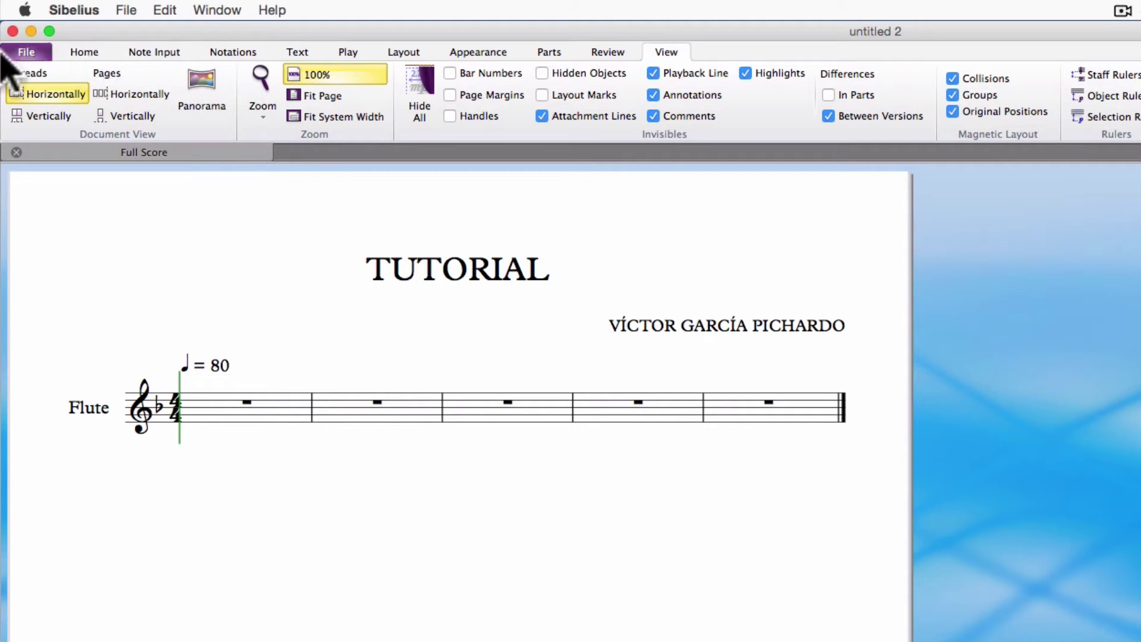
- Examine the score's file information and the commands for home, note input, notations, text, playback, layout, appearance, parts, review and view
{"action": "left_click", "coordinate": [25, 54]}
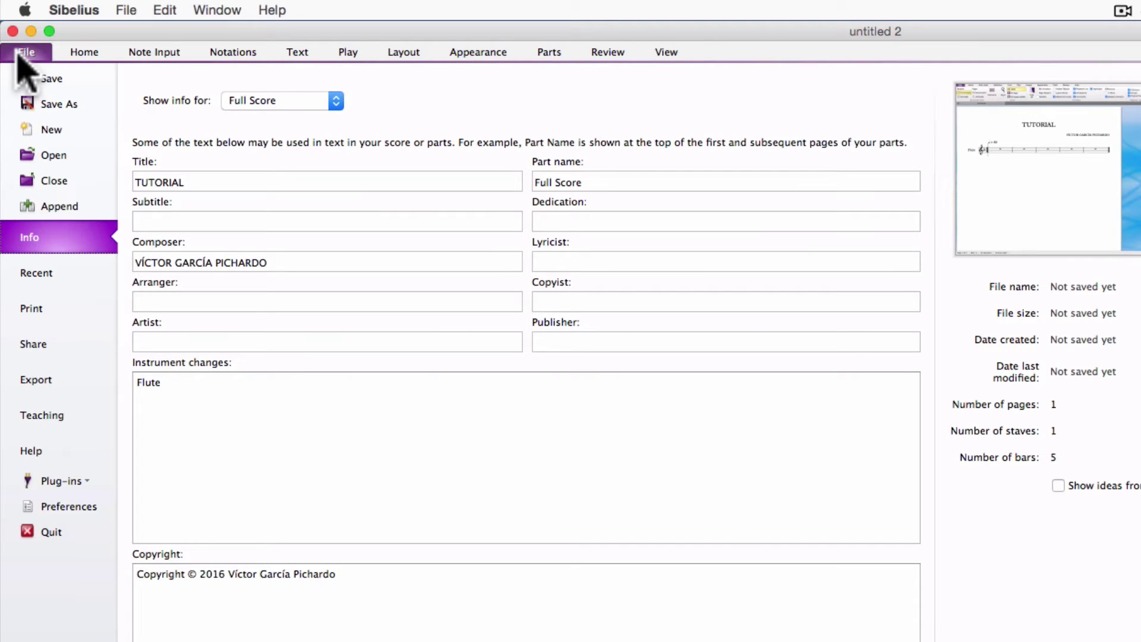
{"action": "left_click", "coordinate": [83, 59]}
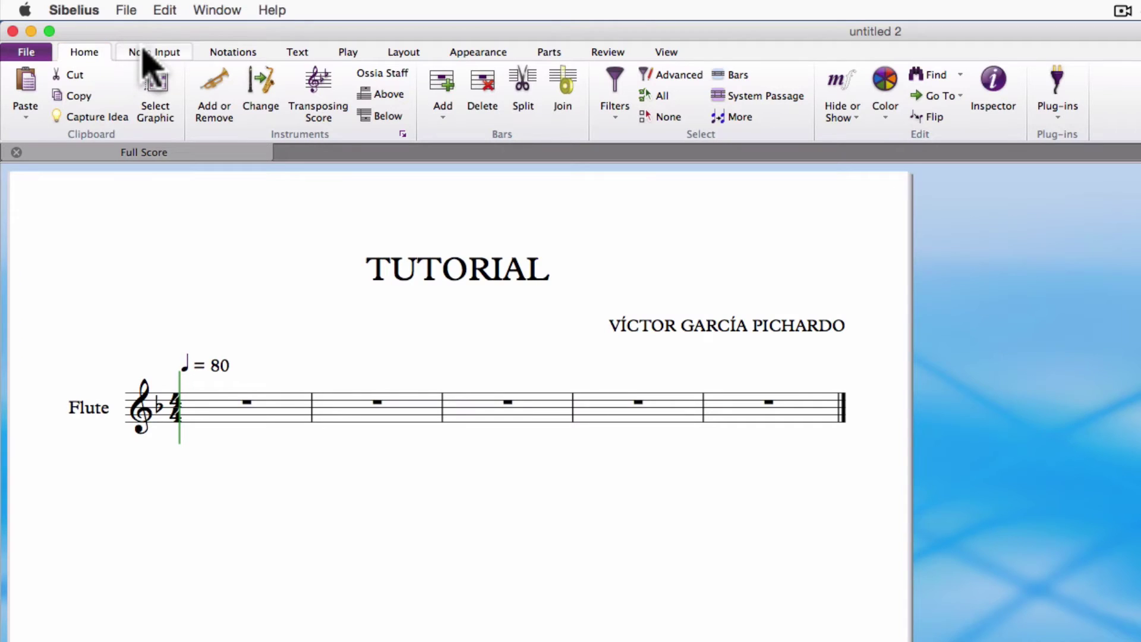
{"action": "left_click", "coordinate": [151, 59]}
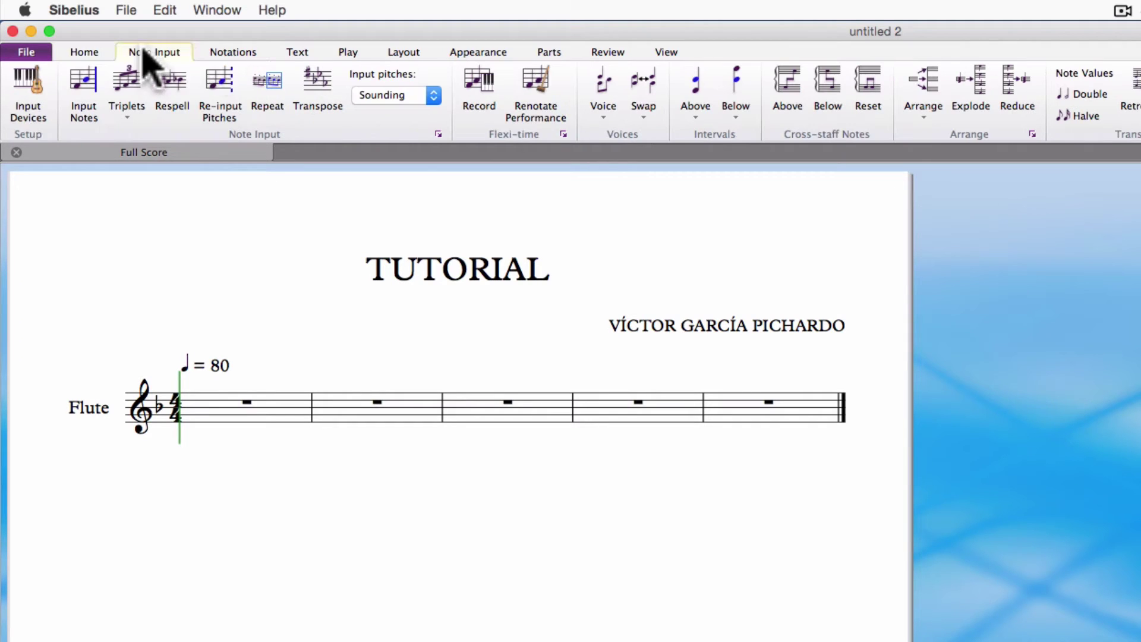
{"action": "left_click", "coordinate": [232, 48]}
{"action": "left_click", "coordinate": [293, 49]}
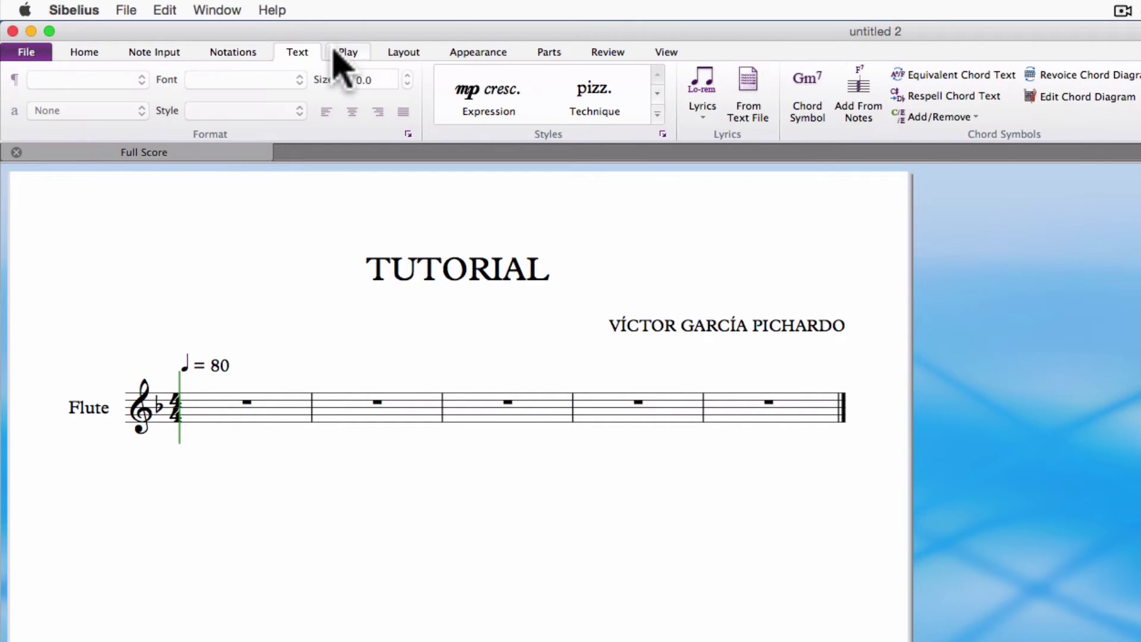
{"action": "left_click", "coordinate": [342, 52]}
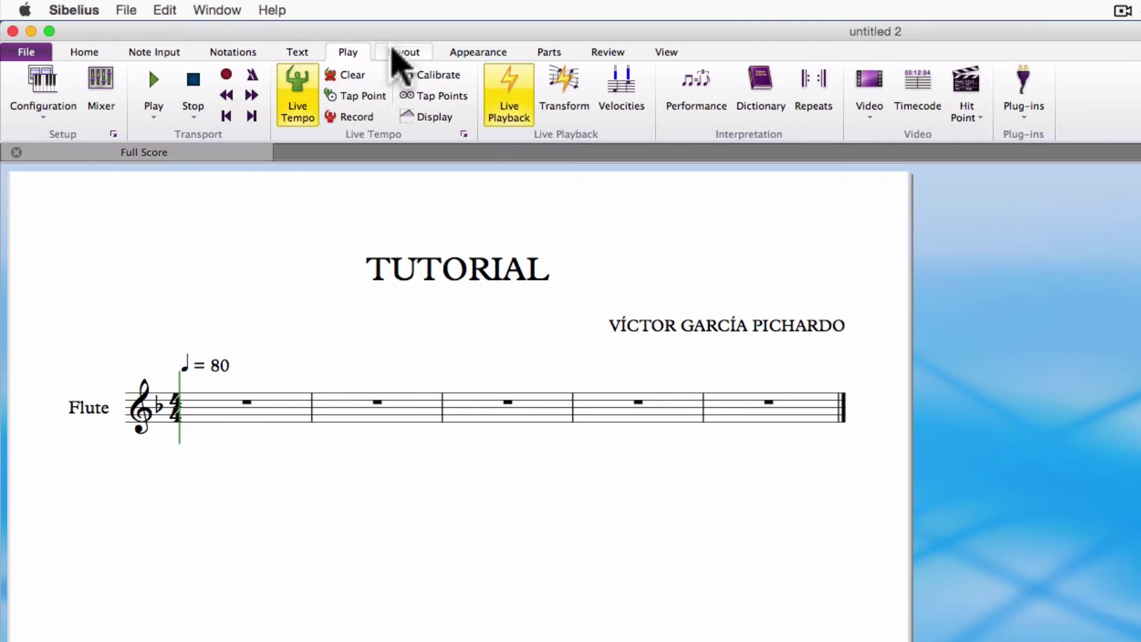
{"action": "left_click", "coordinate": [395, 52]}
{"action": "left_click", "coordinate": [466, 53]}
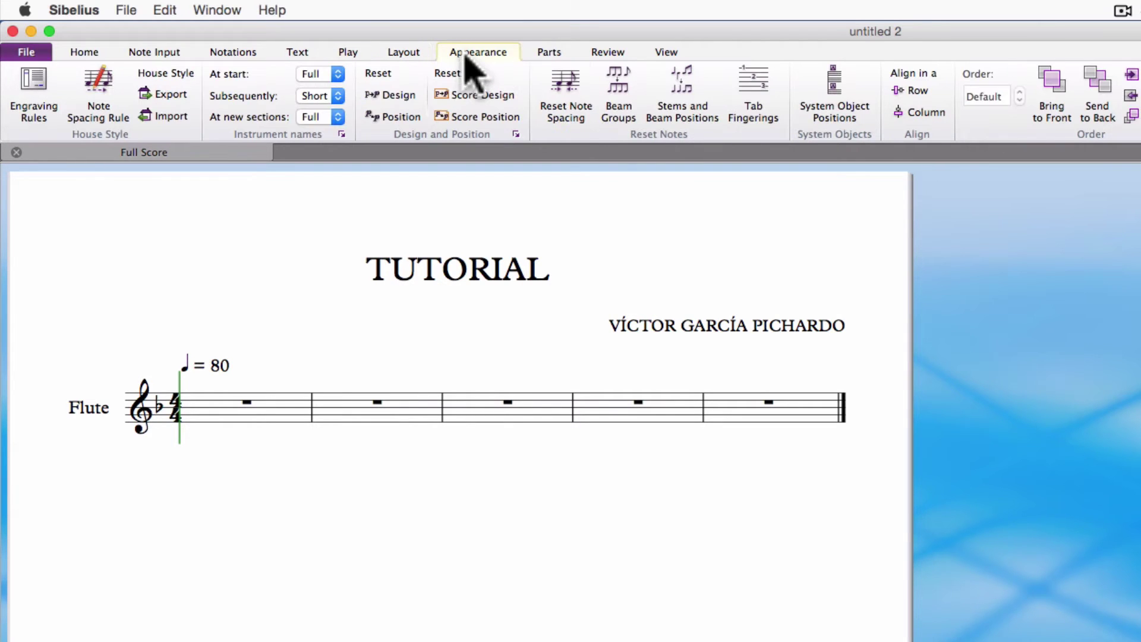
{"action": "left_click", "coordinate": [550, 52]}
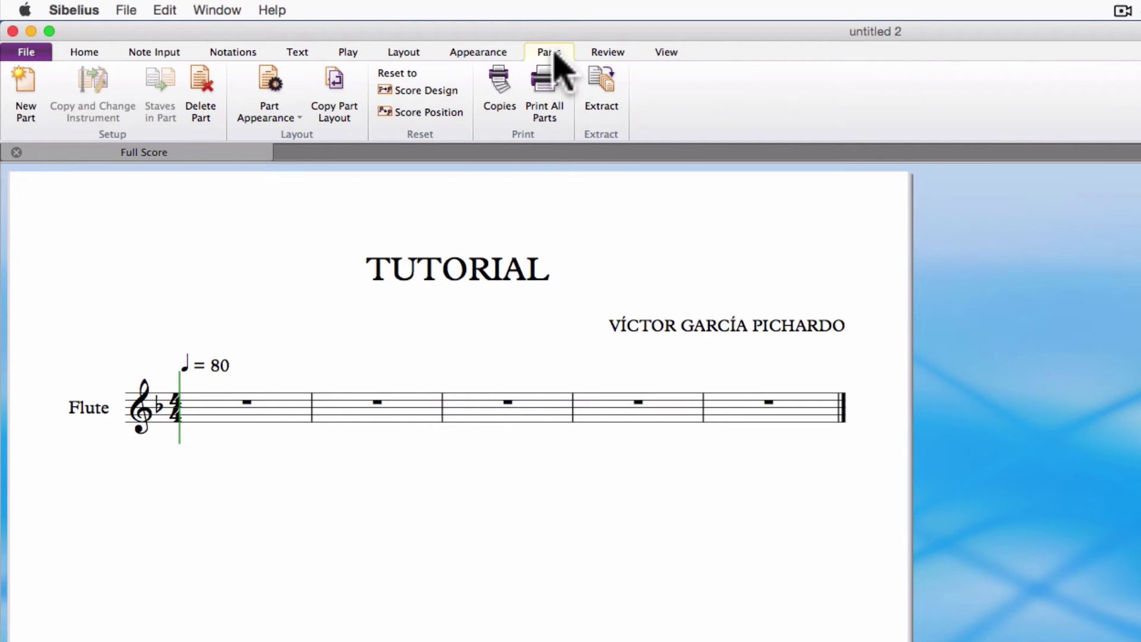
{"action": "left_click", "coordinate": [613, 54]}
{"action": "left_click", "coordinate": [673, 54]}
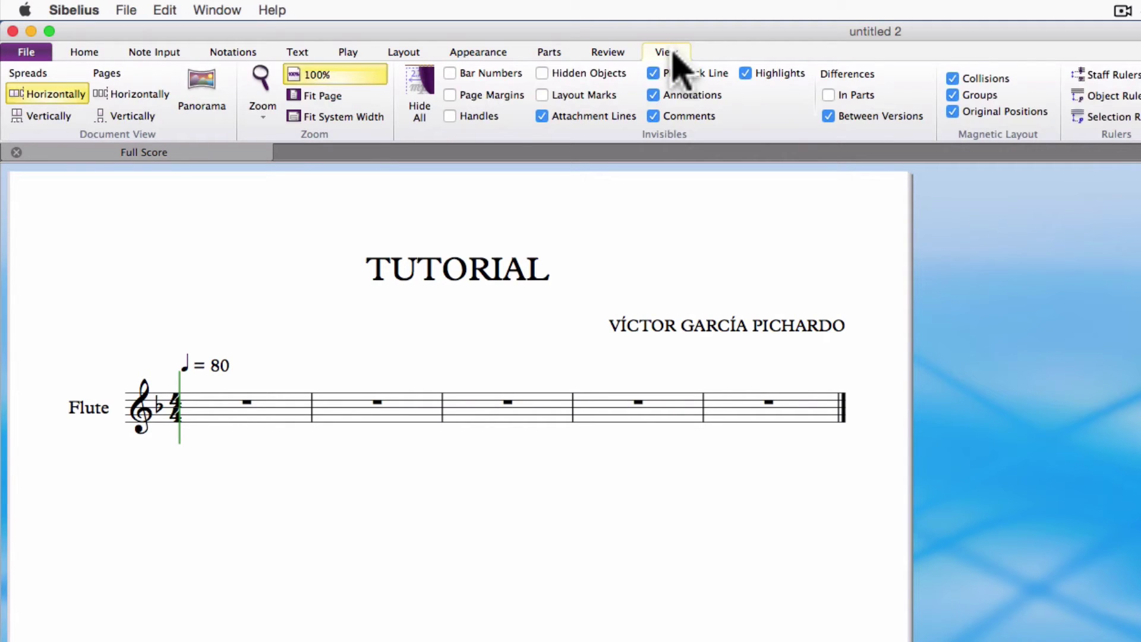